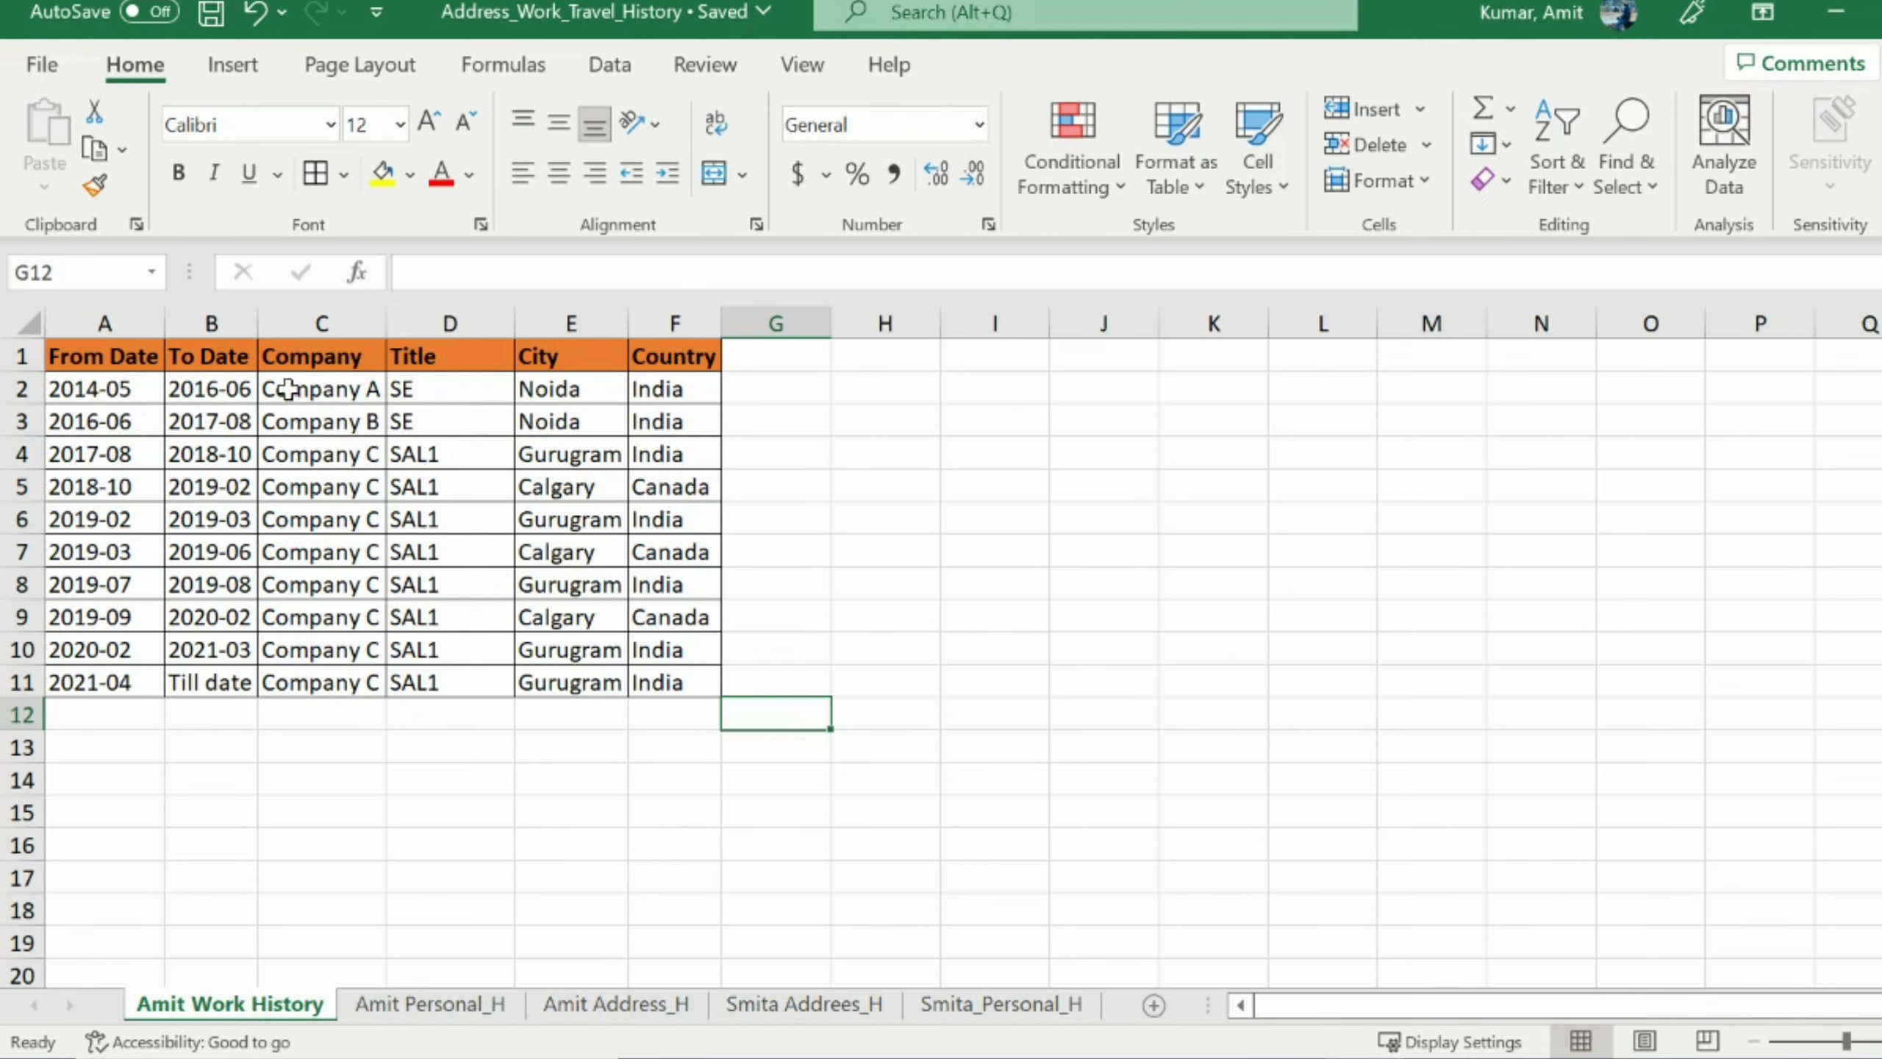
# Review the work history sheet's first entry by company, title, city and country, and look over all entries in A2:F11.
pyautogui.click(318, 389)
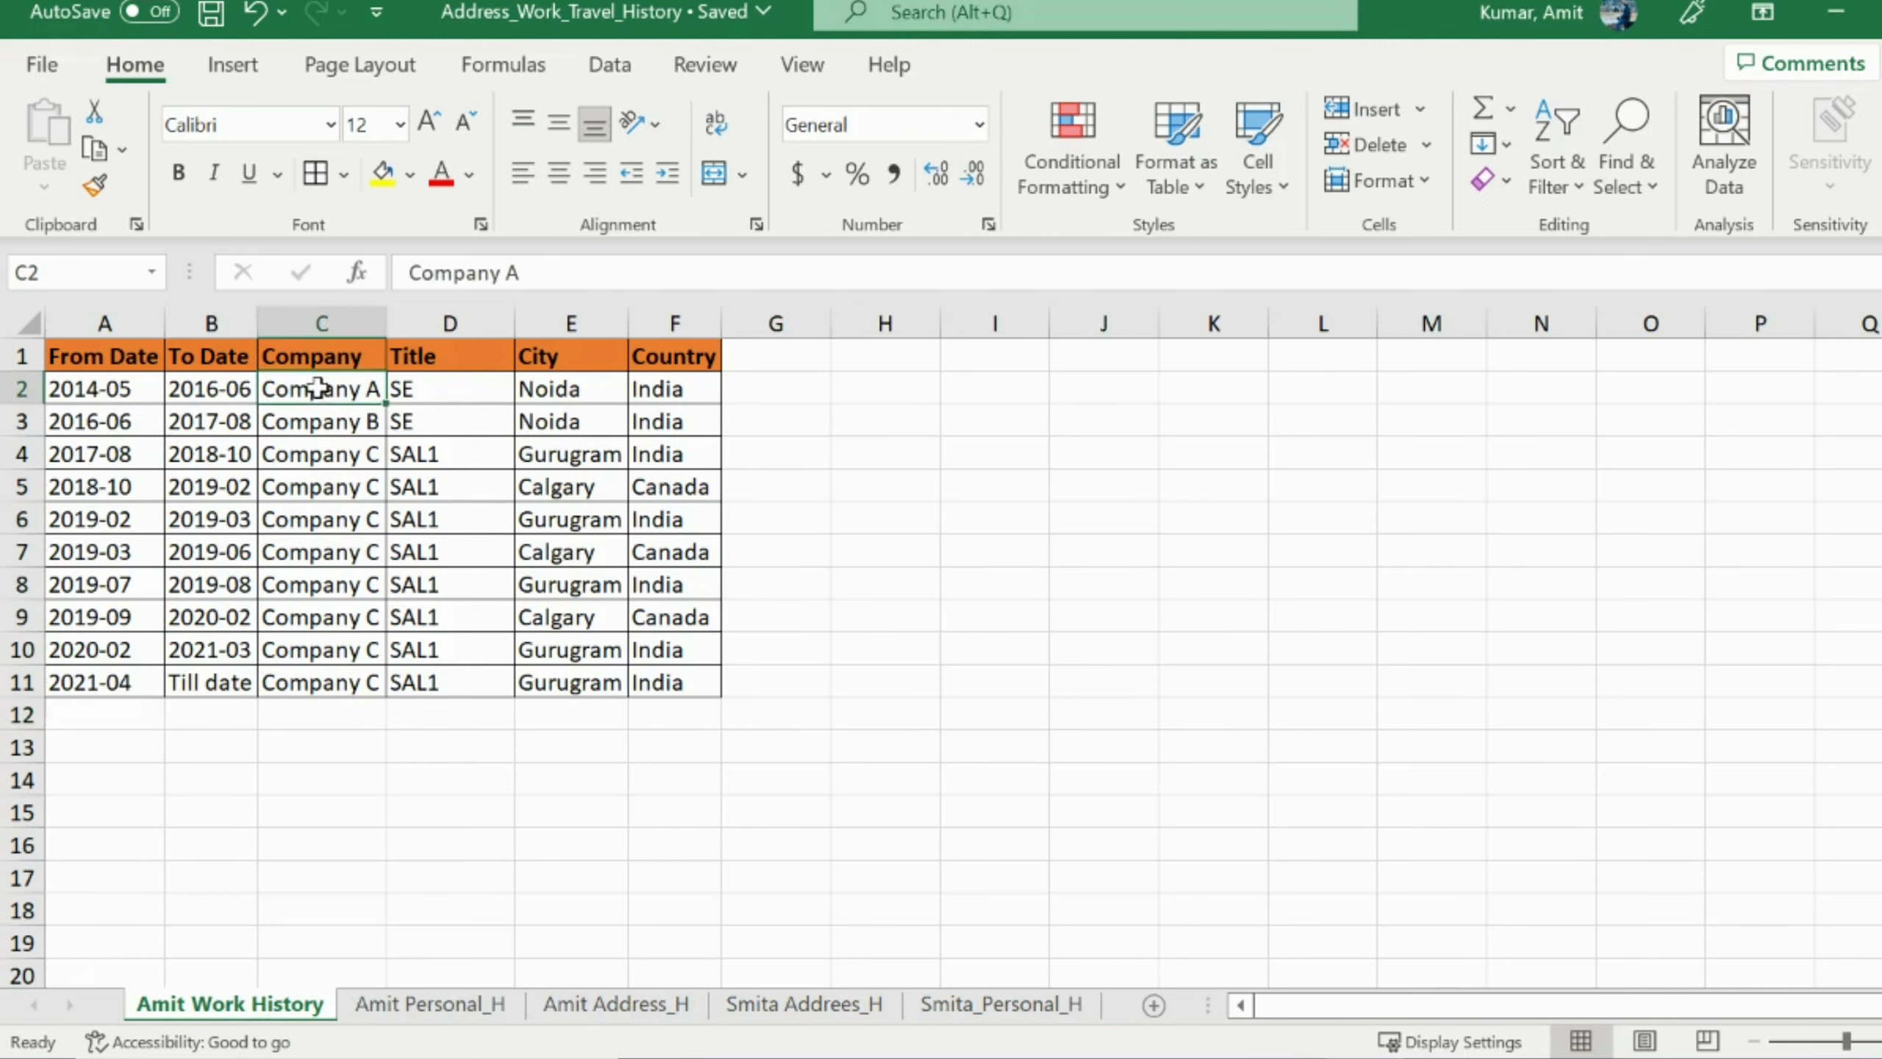
pyautogui.click(440, 391)
pyautogui.click(576, 395)
pyautogui.click(656, 400)
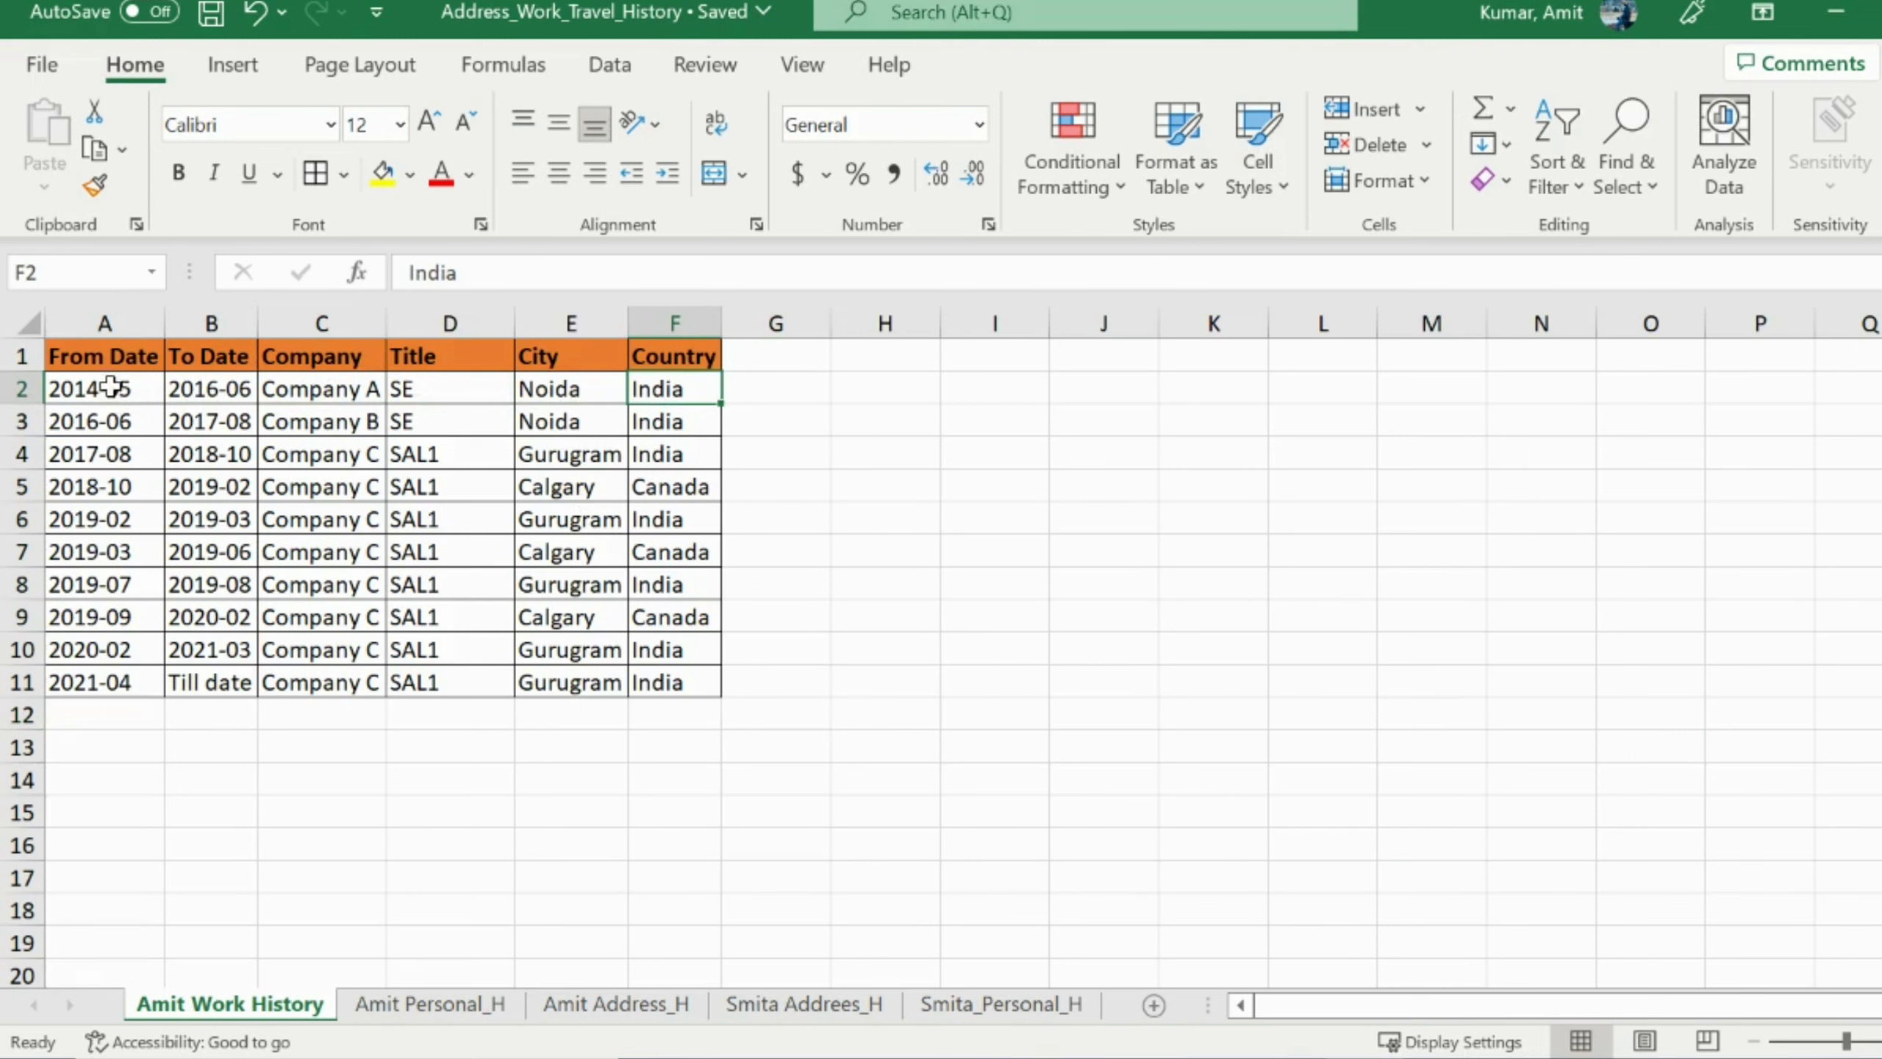
pyautogui.moveTo(111, 386); pyautogui.dragTo(665, 681)
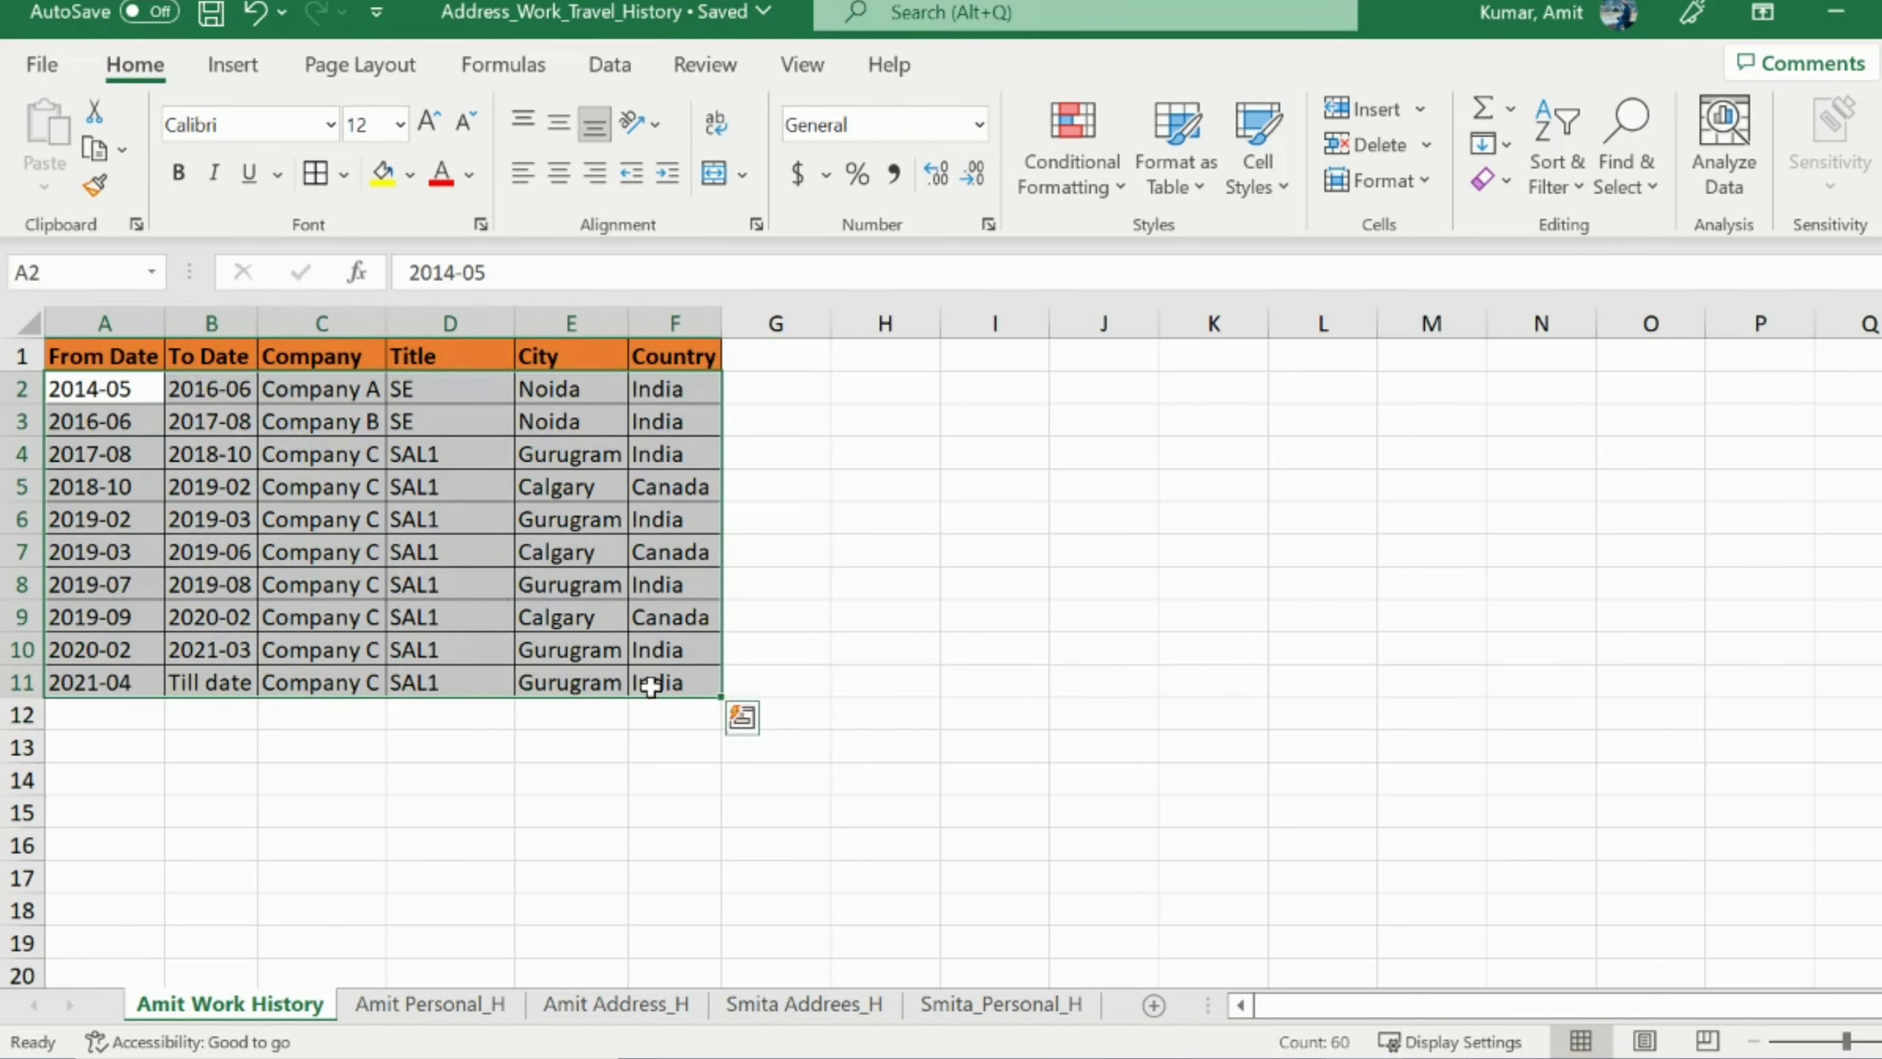
# Examine the Company C entries in the work history, checking the from and to dates against city and country in rows 5 to 7.
pyautogui.click(304, 491)
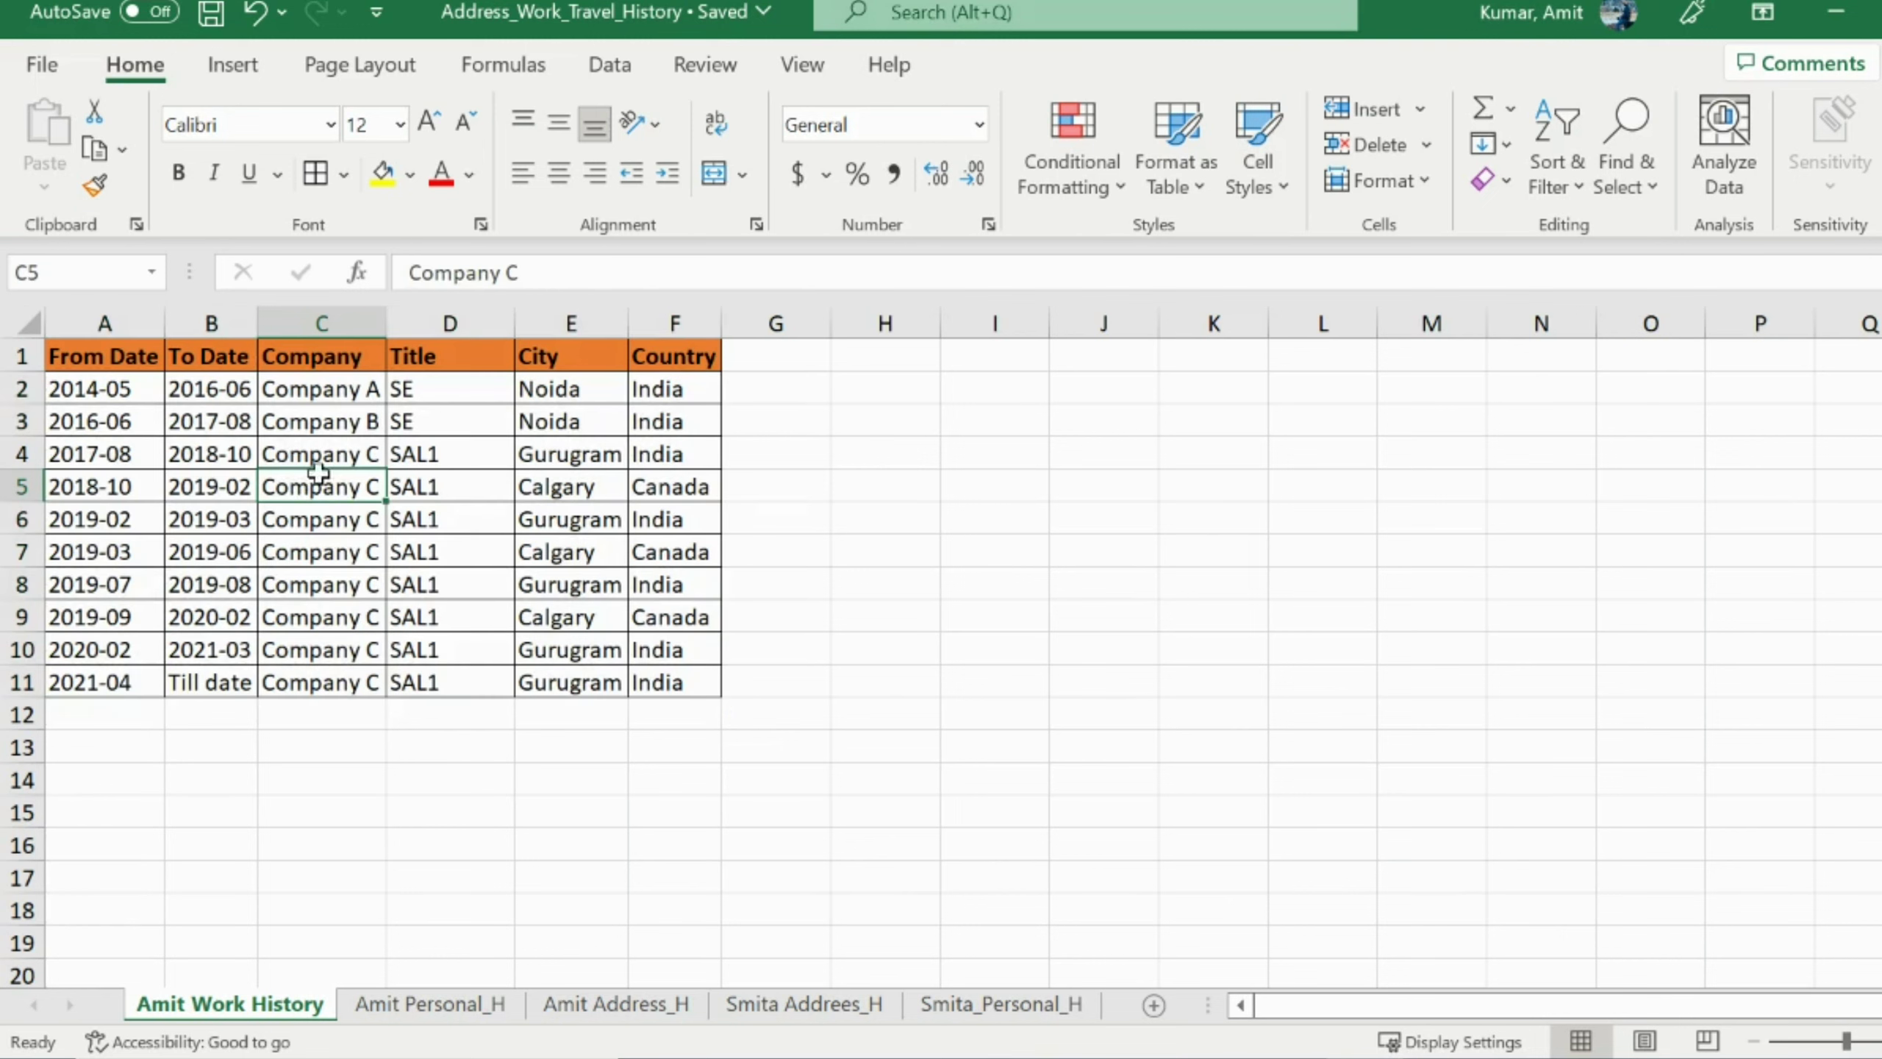
pyautogui.moveTo(304, 452); pyautogui.dragTo(341, 676)
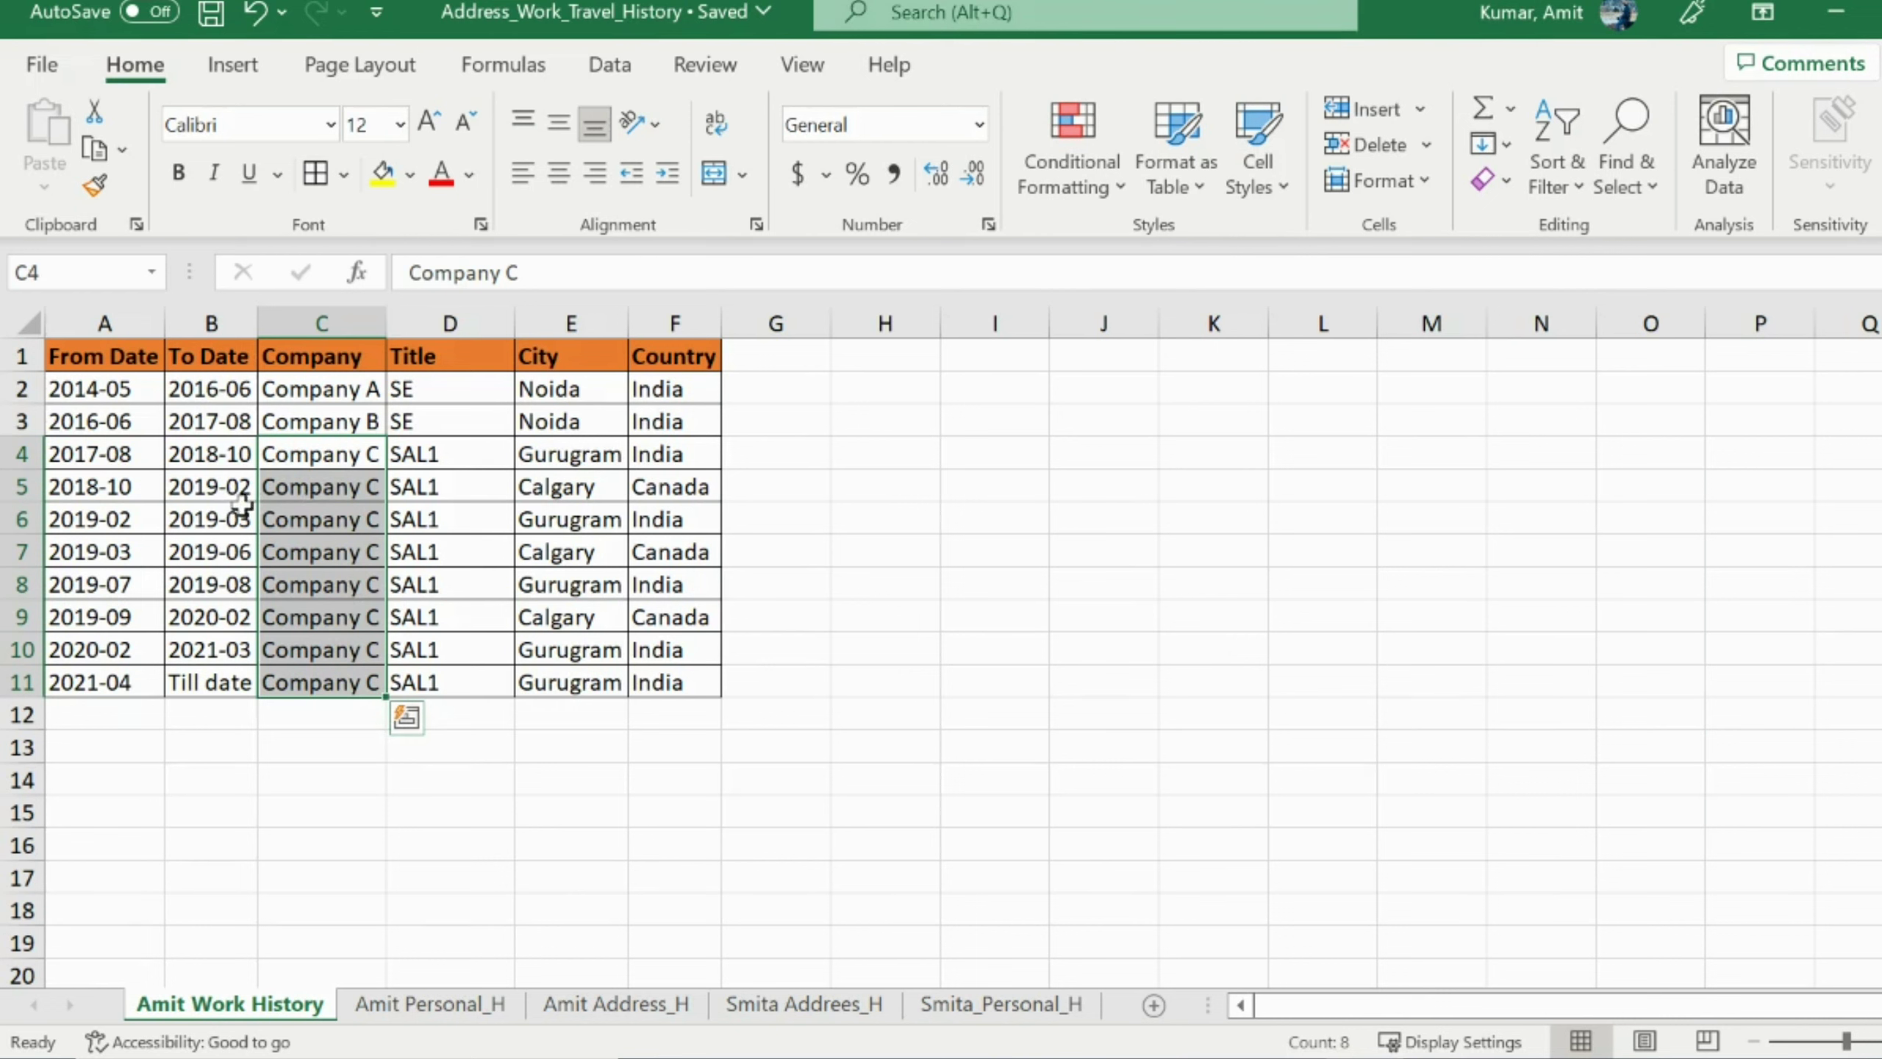
pyautogui.click(111, 491)
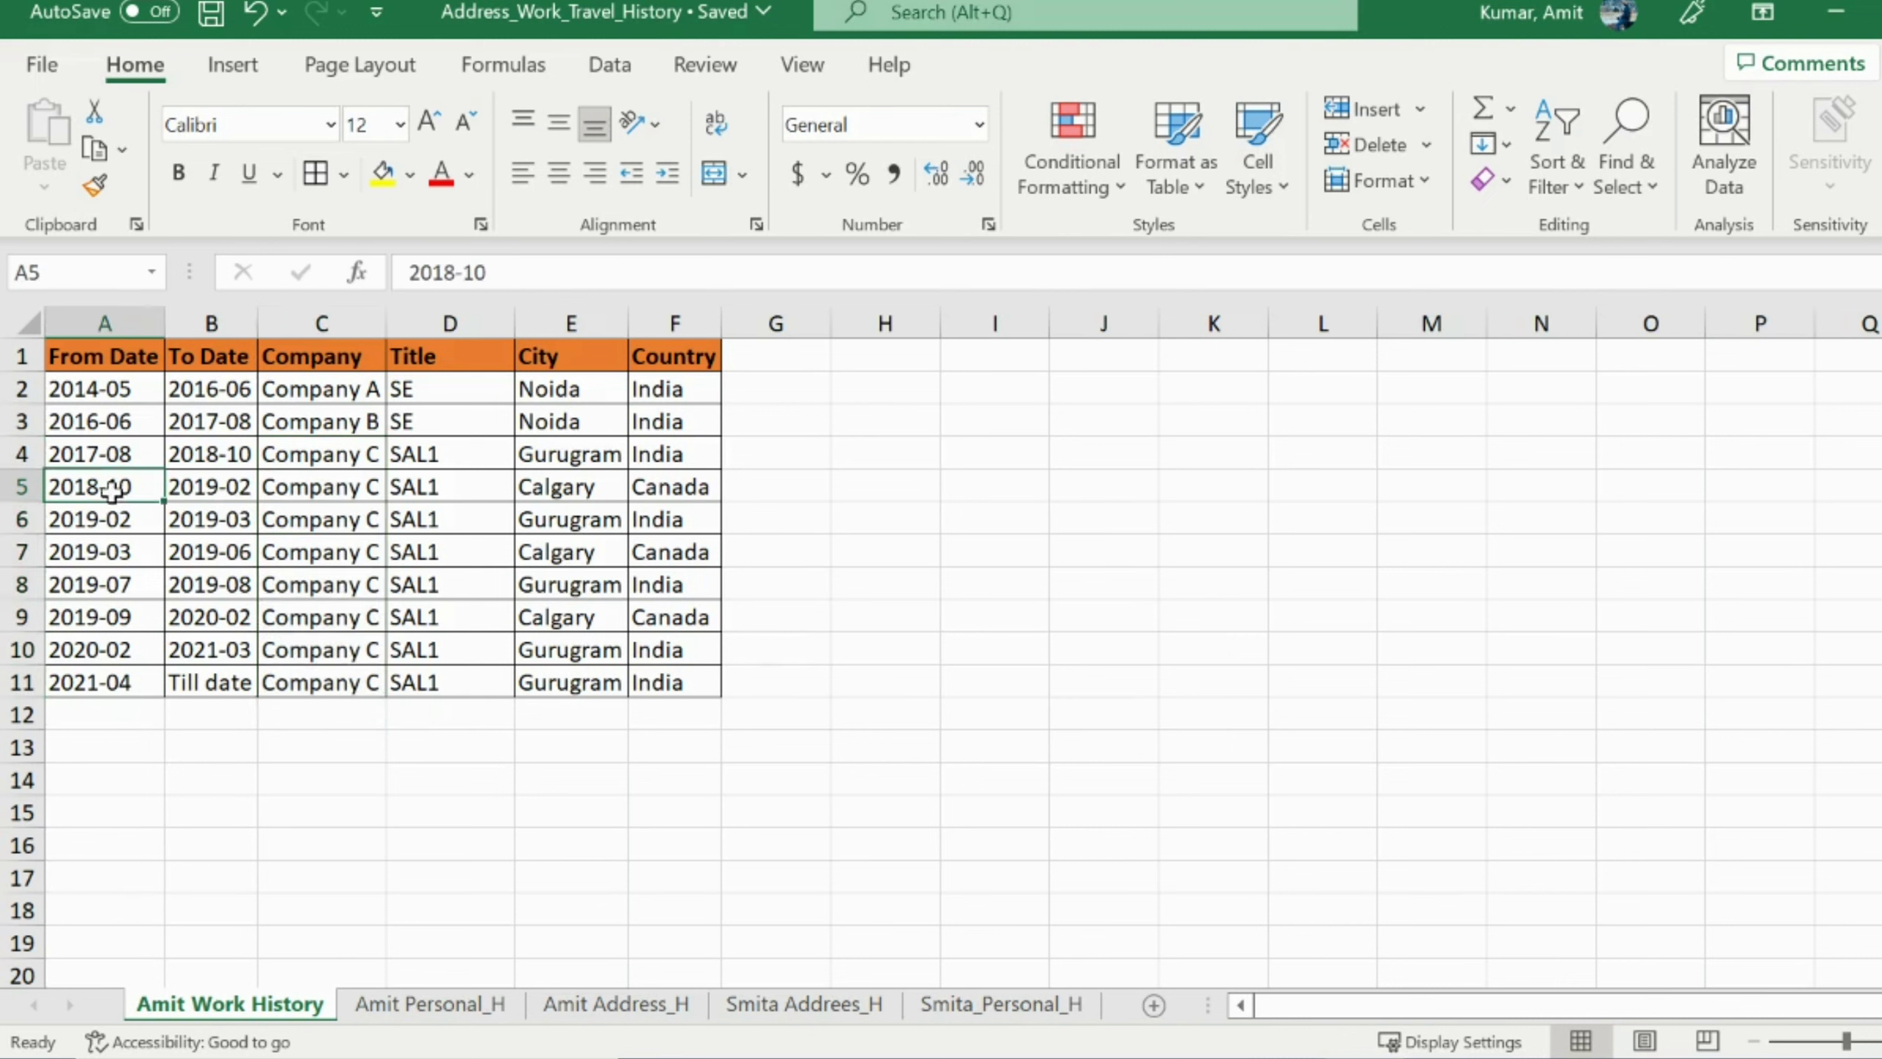
pyautogui.click(194, 490)
pyautogui.click(545, 496)
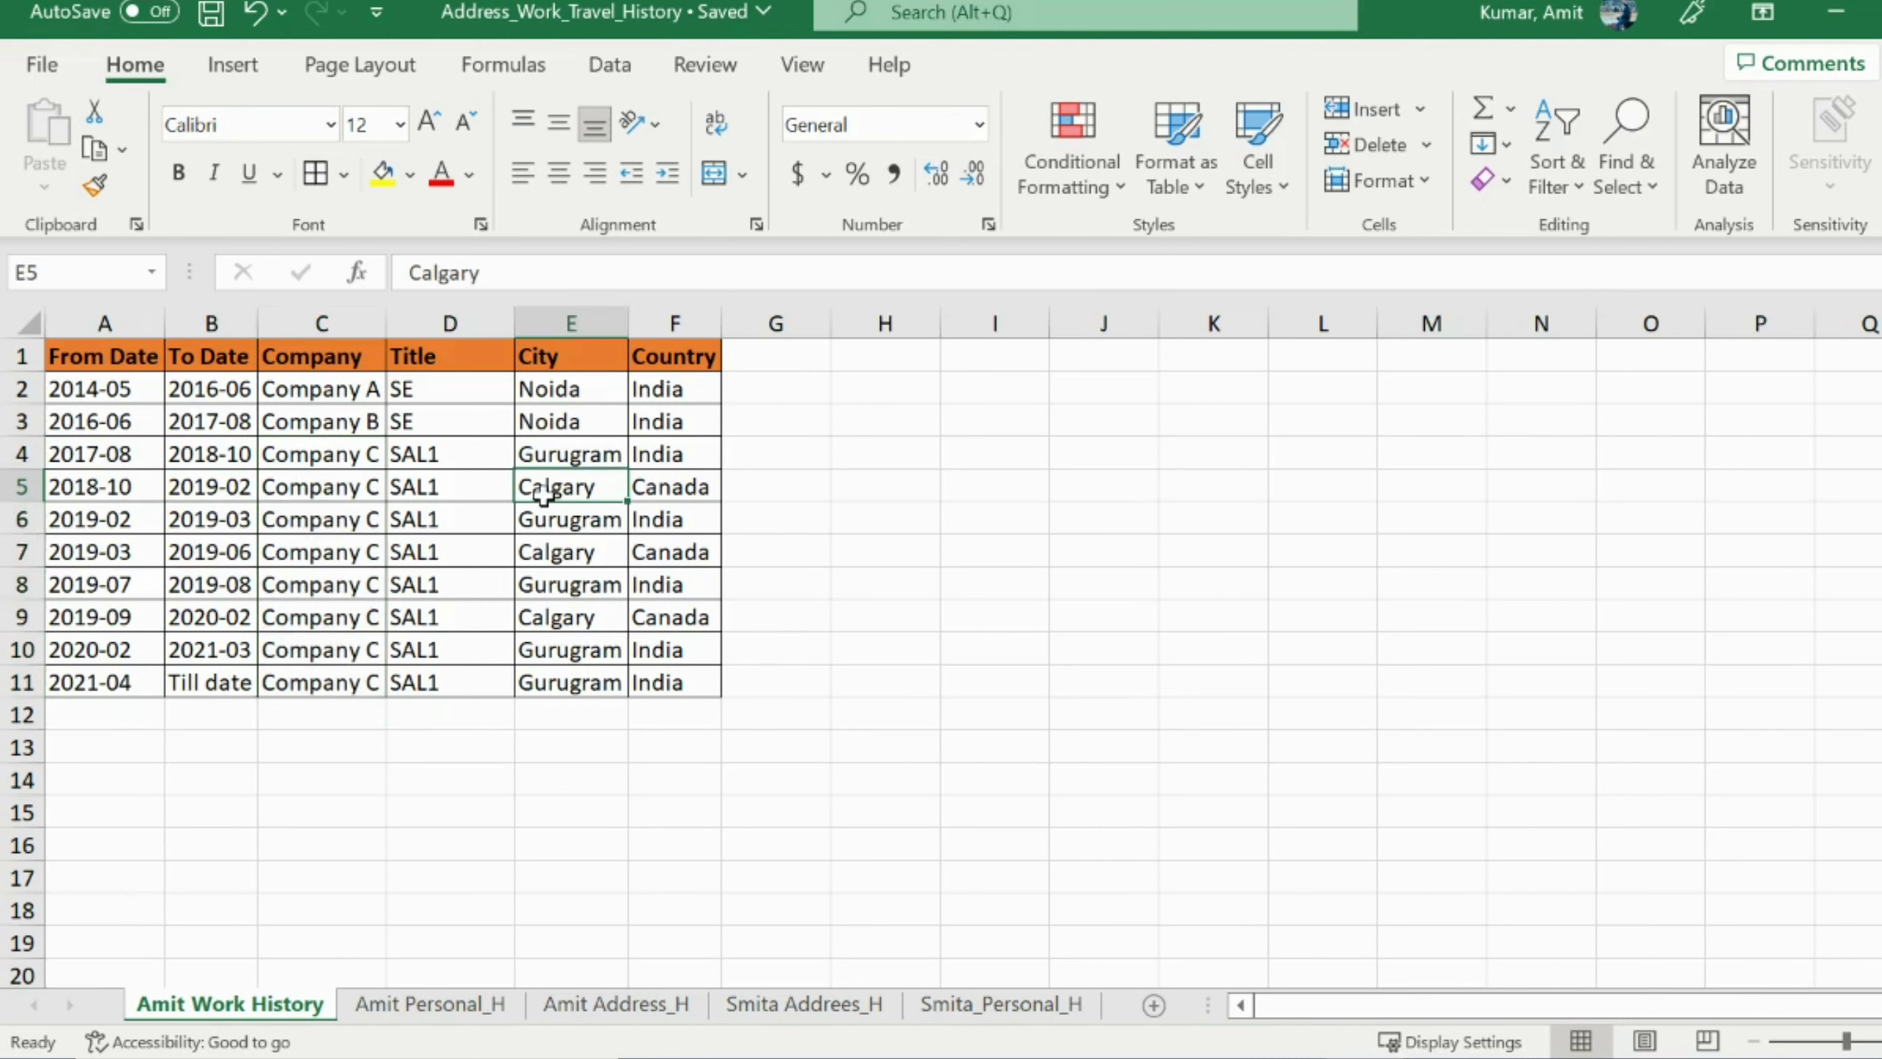
pyautogui.click(124, 521)
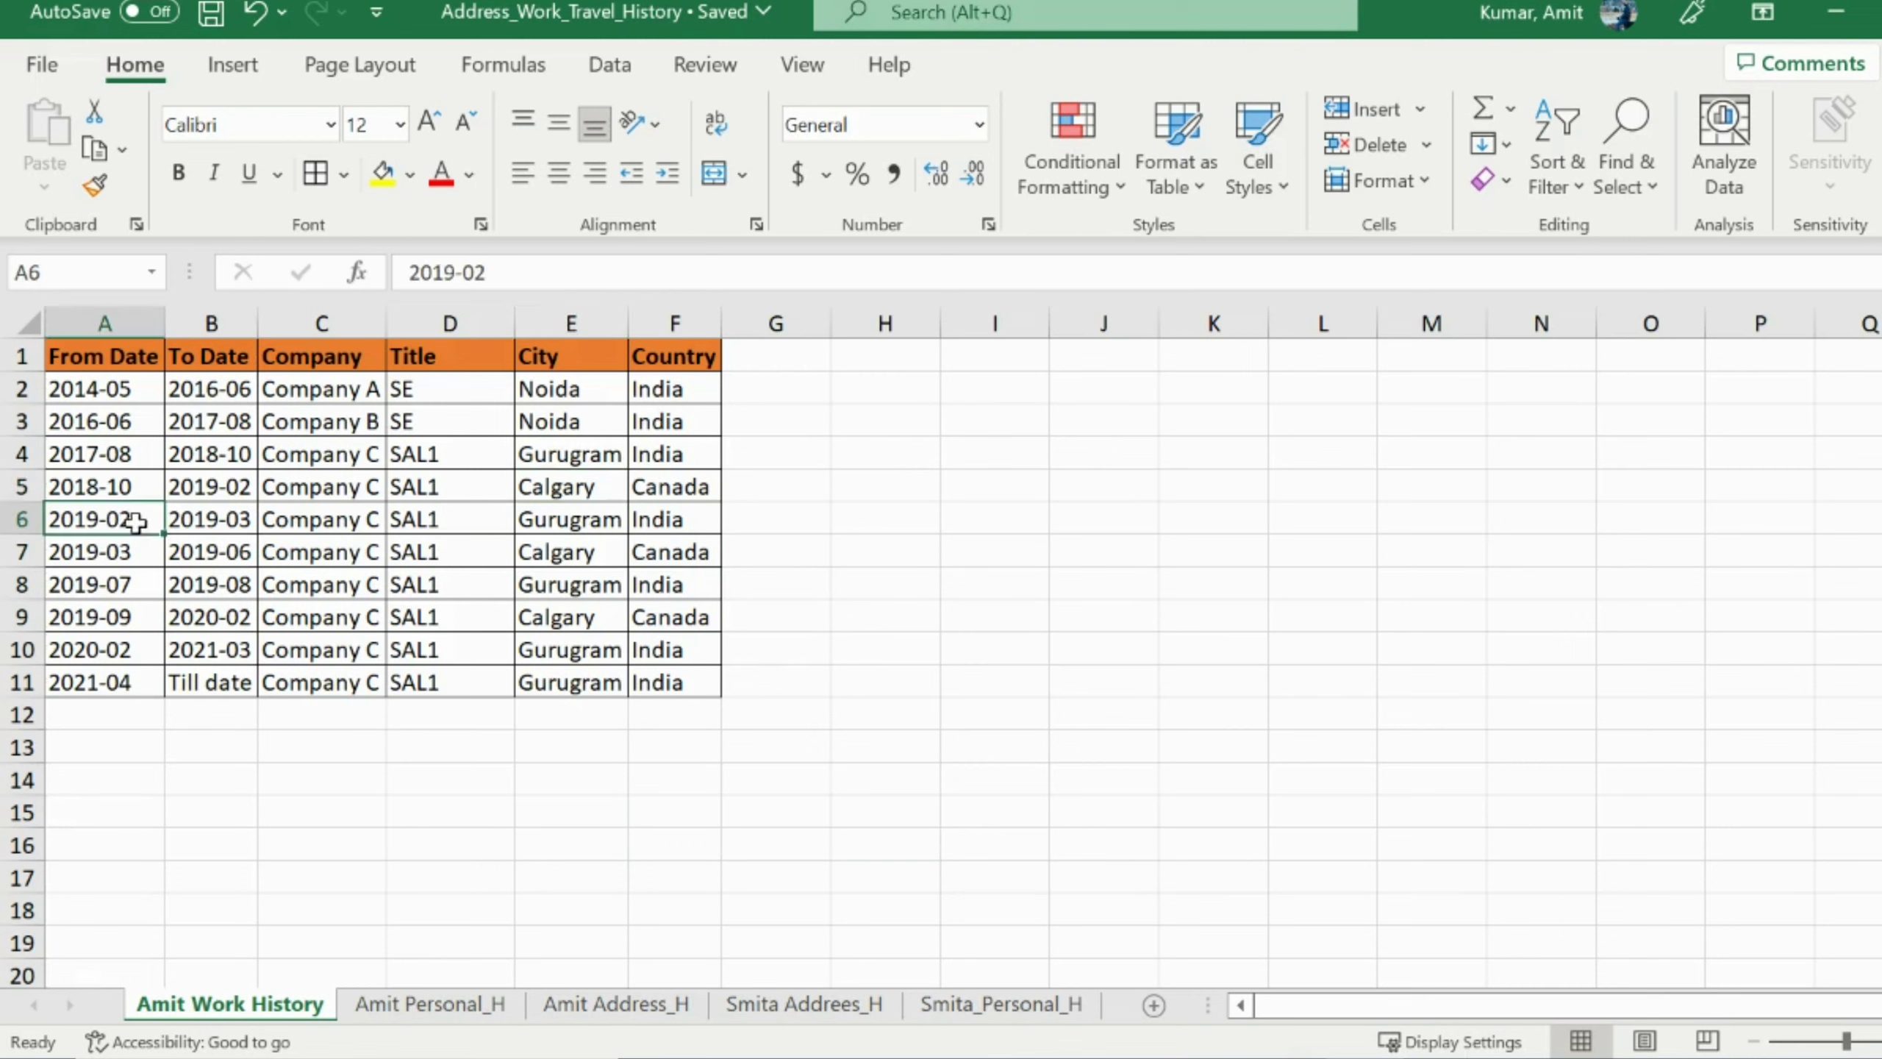
pyautogui.click(579, 525)
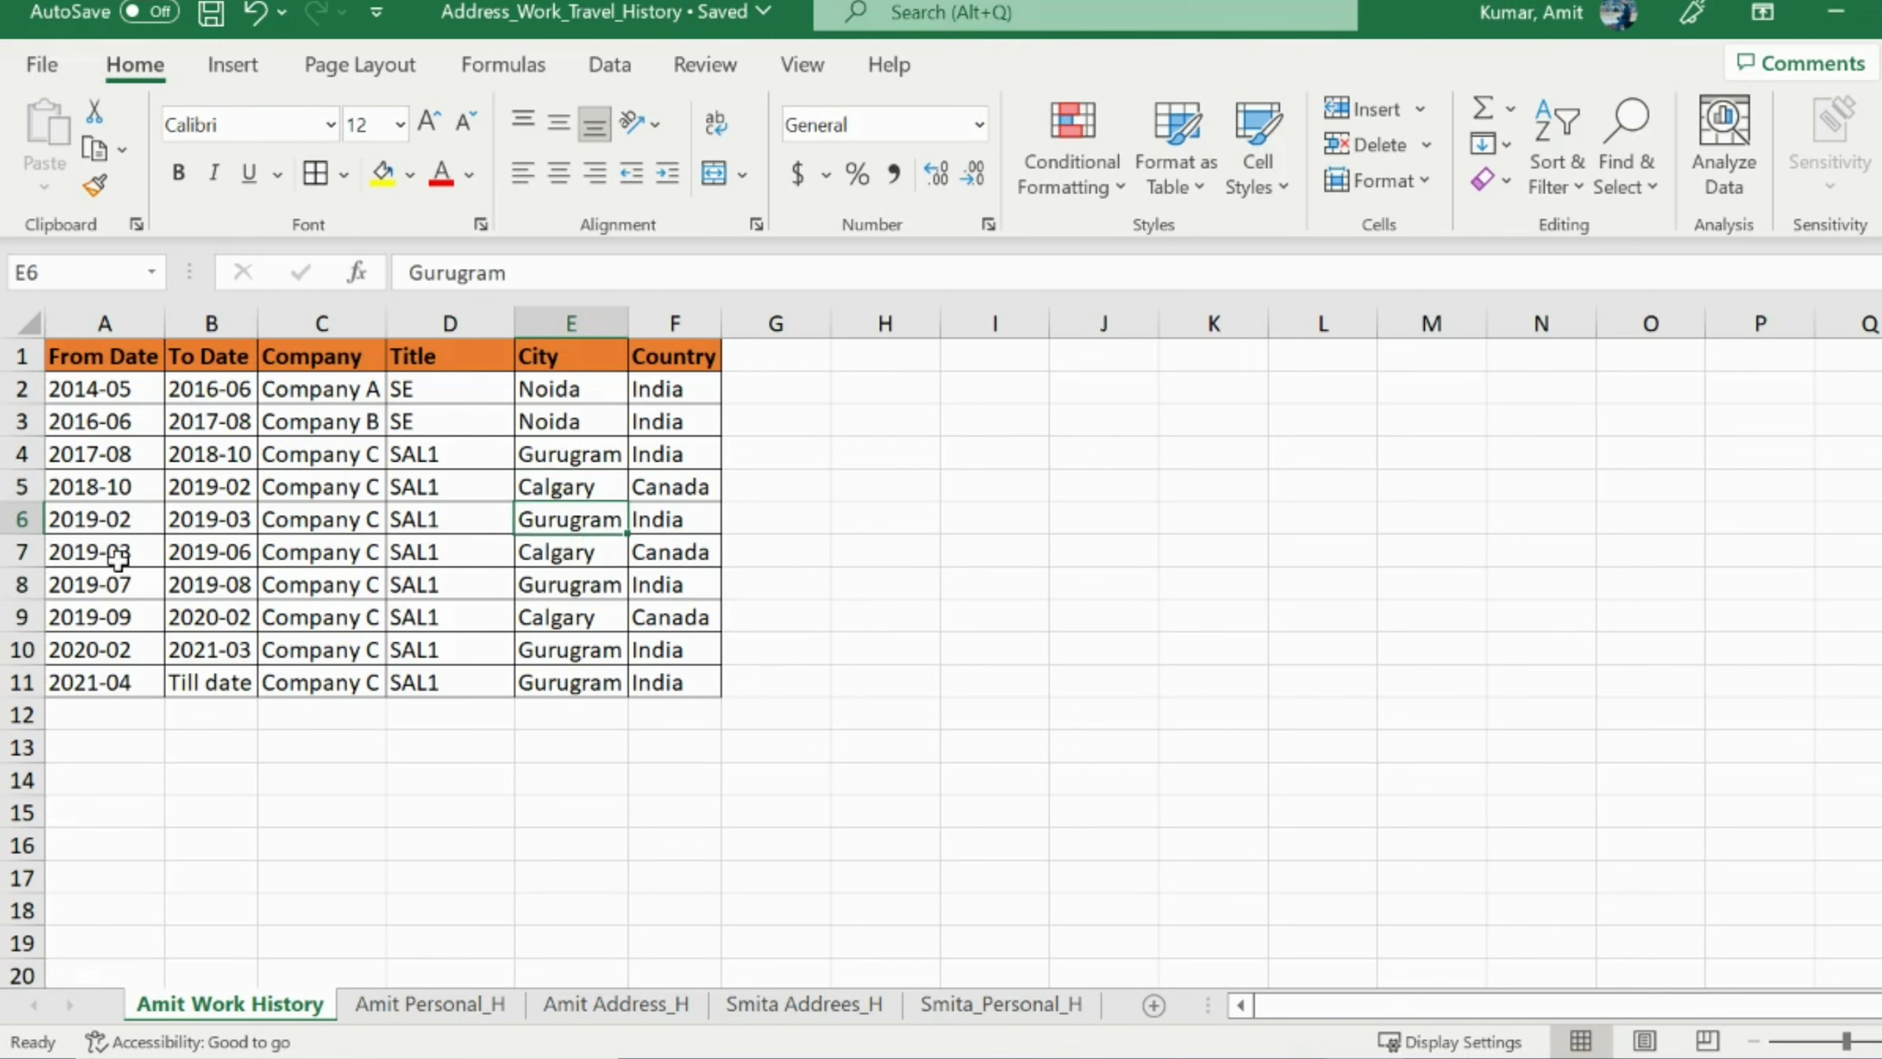
pyautogui.click(632, 561)
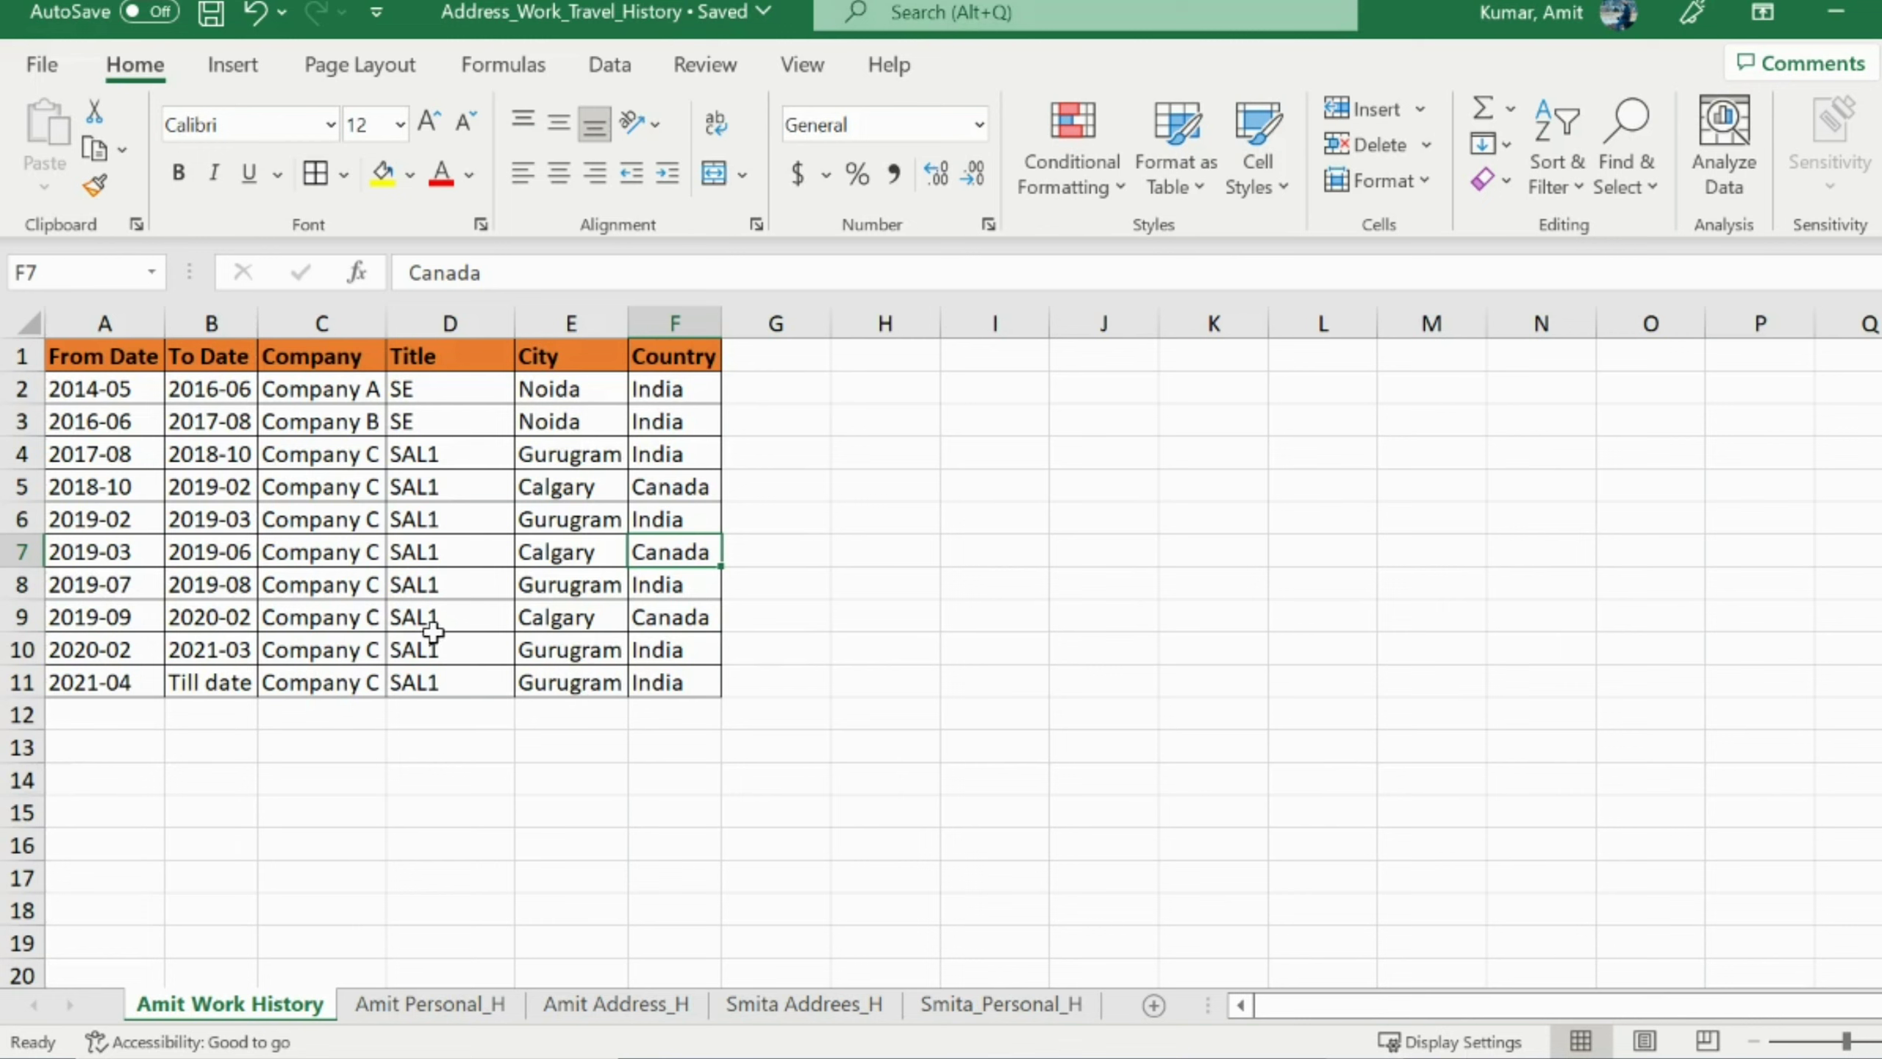
# Examine the first applicant's personal history sheet, covering the study, unemployed and employed periods with their dates, cities and countries.
pyautogui.click(416, 1008)
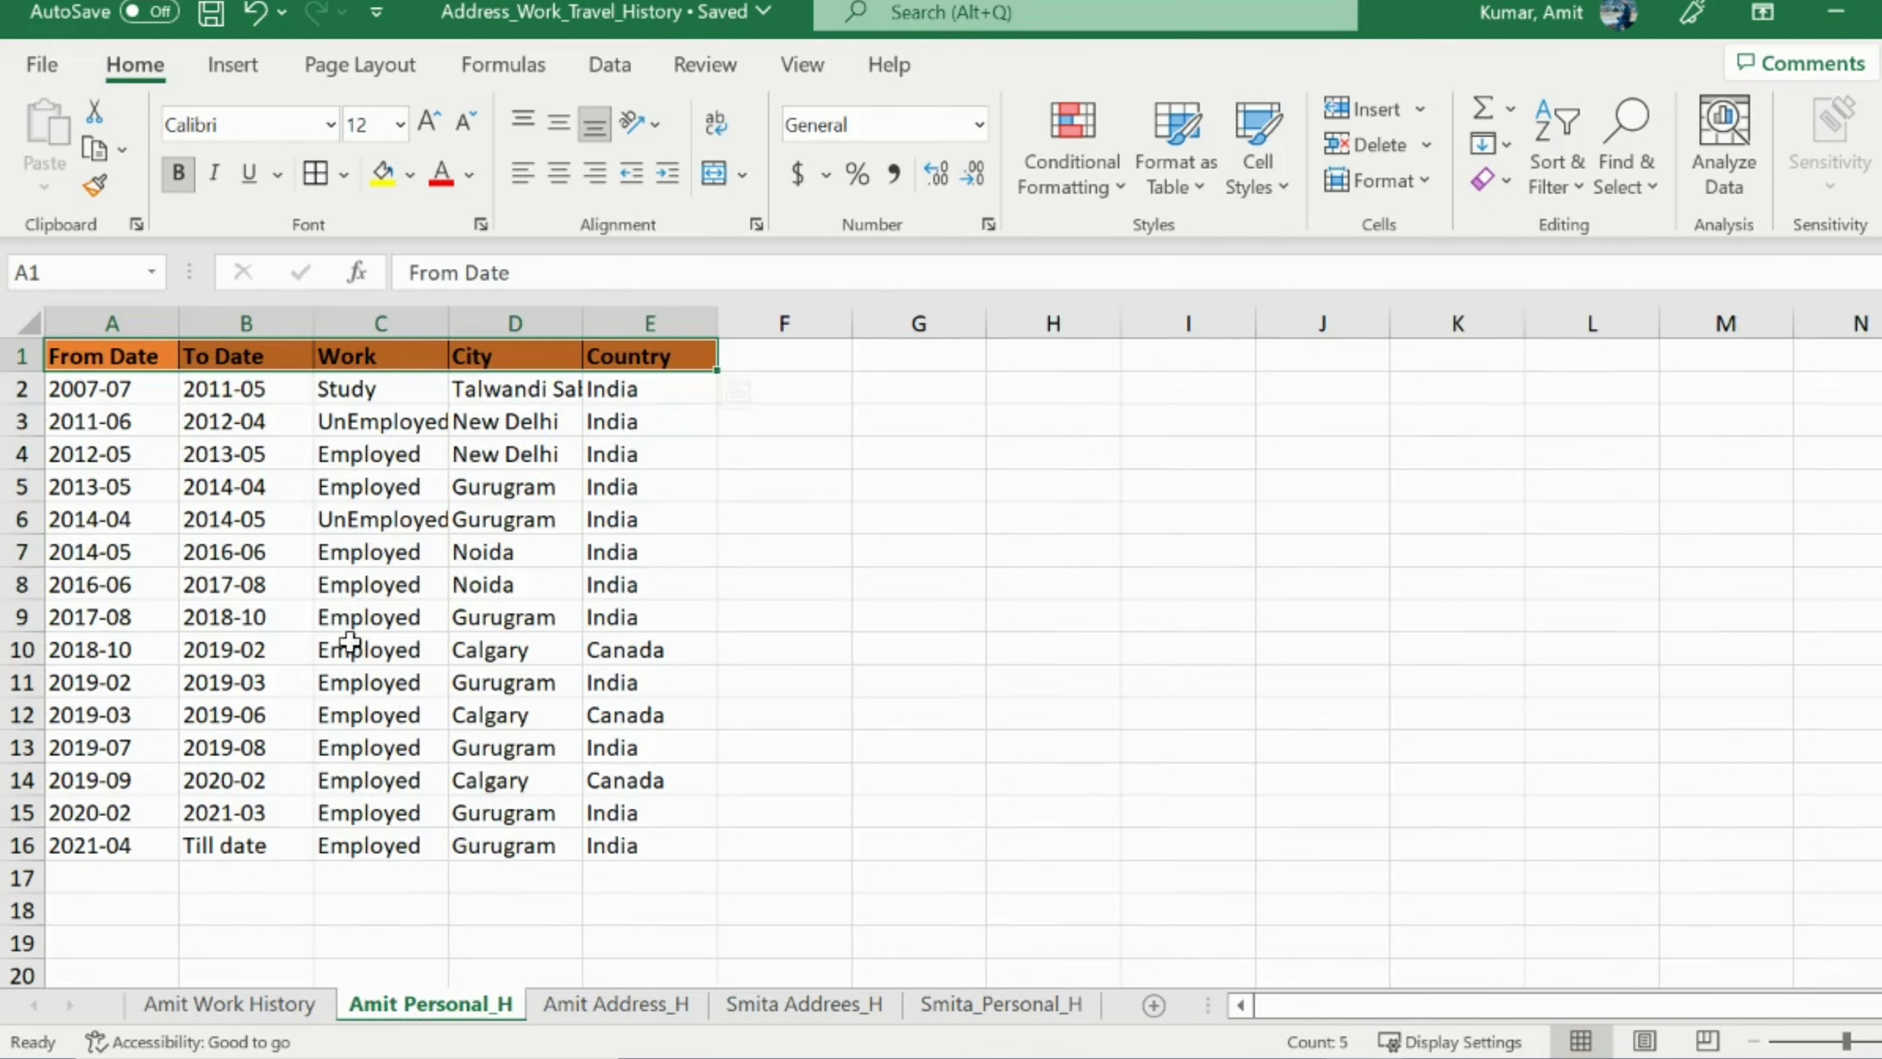
pyautogui.click(139, 384)
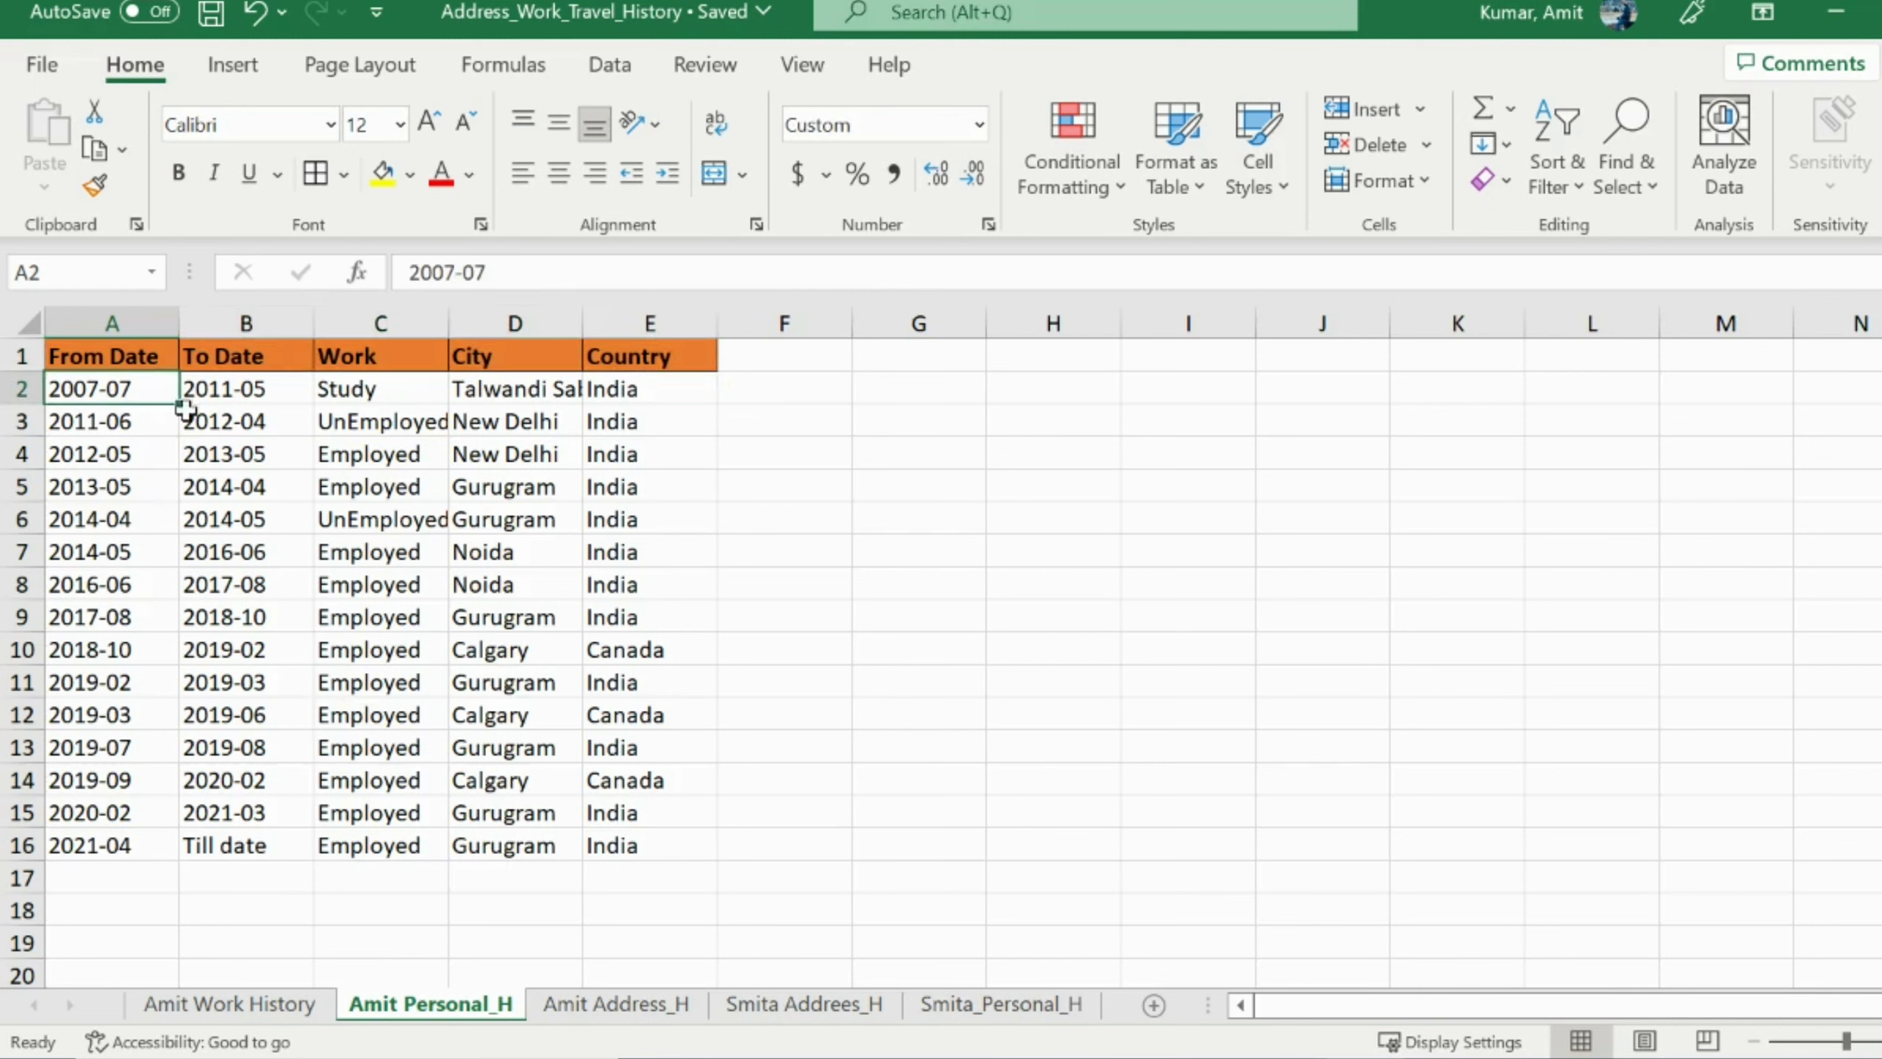
pyautogui.click(219, 390)
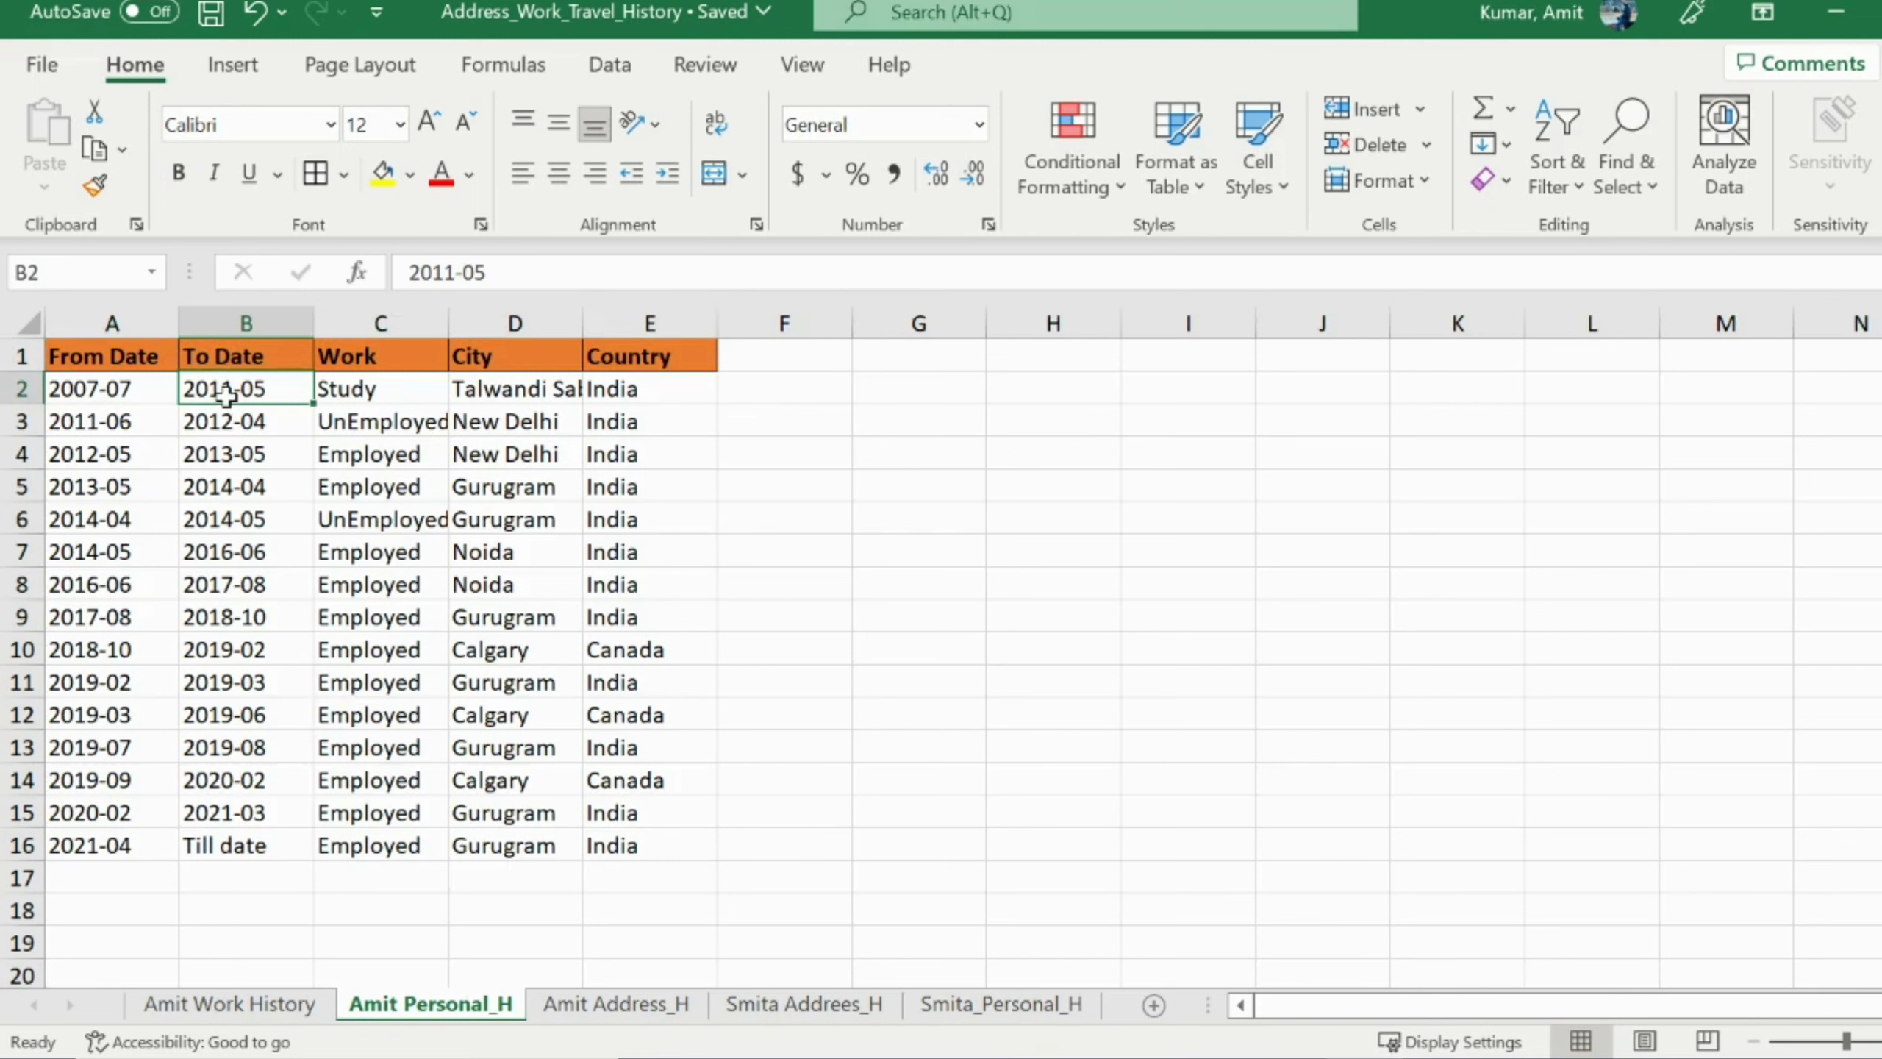
pyautogui.moveTo(122, 387); pyautogui.dragTo(645, 385)
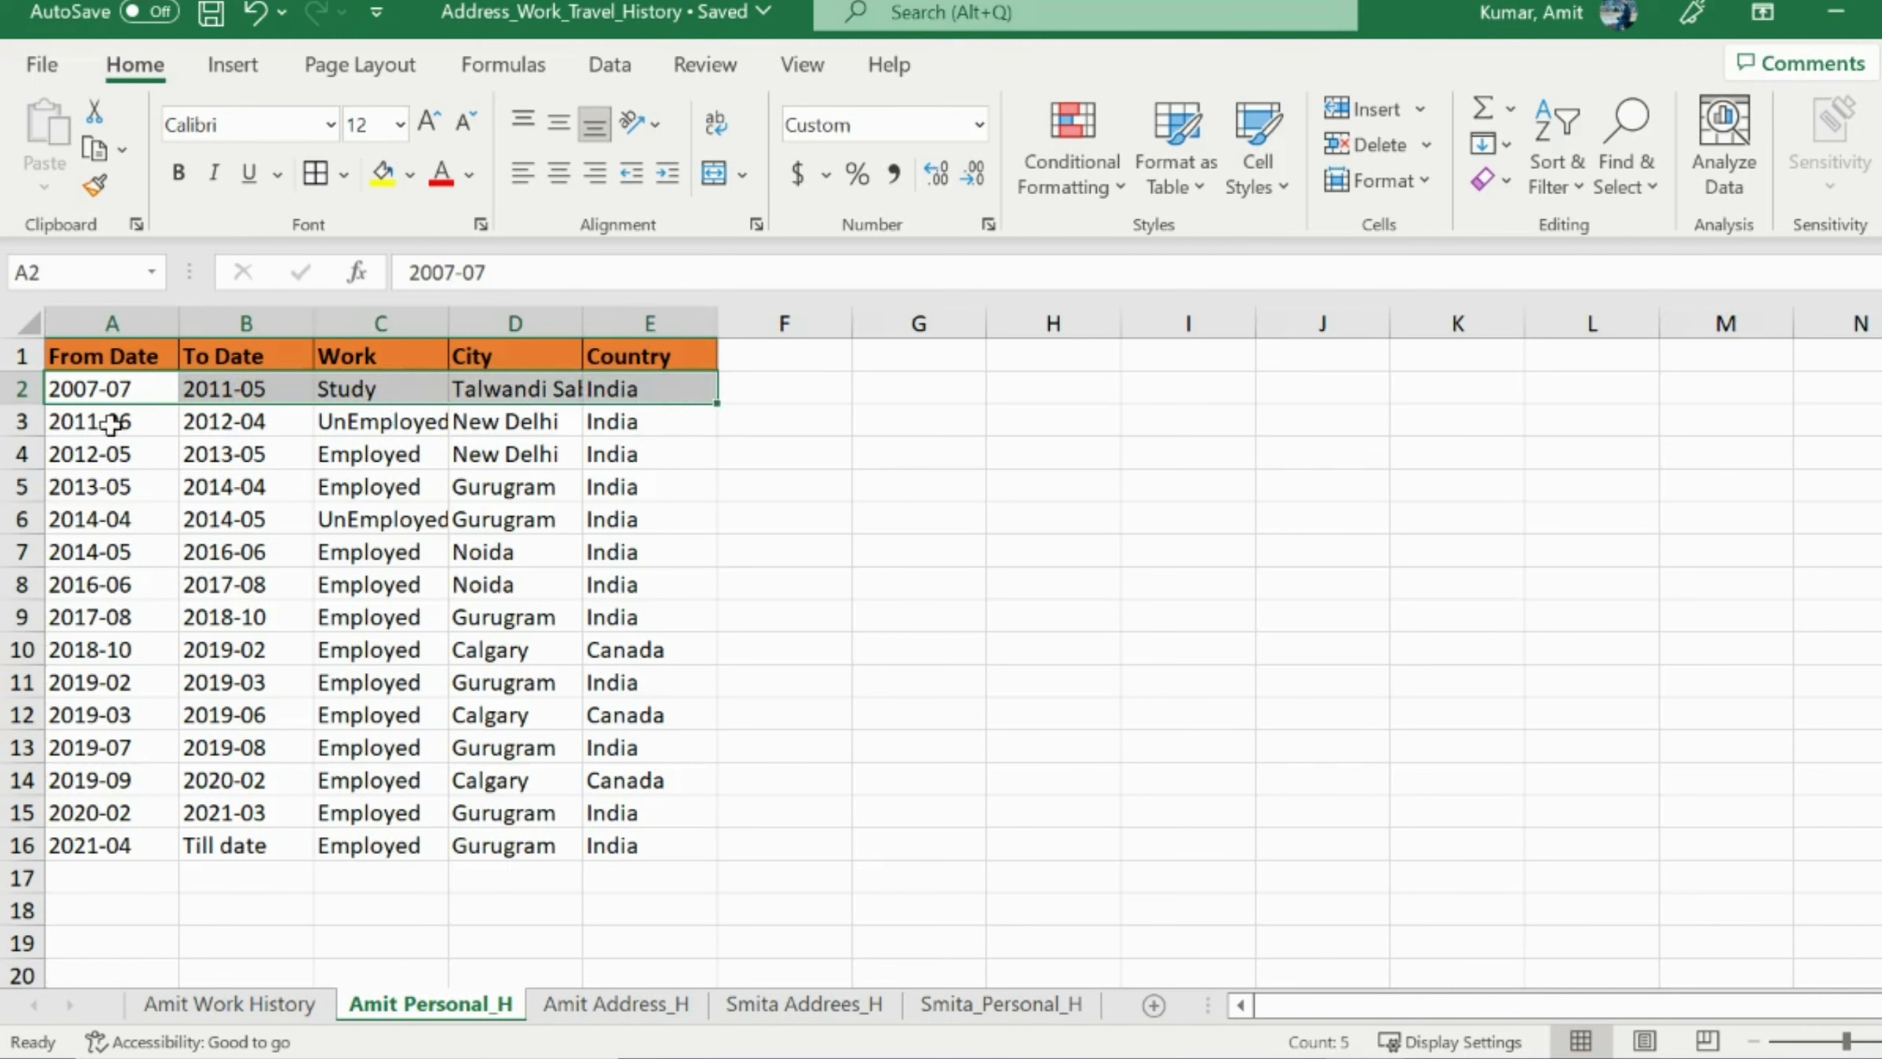
pyautogui.moveTo(113, 425); pyautogui.dragTo(604, 433)
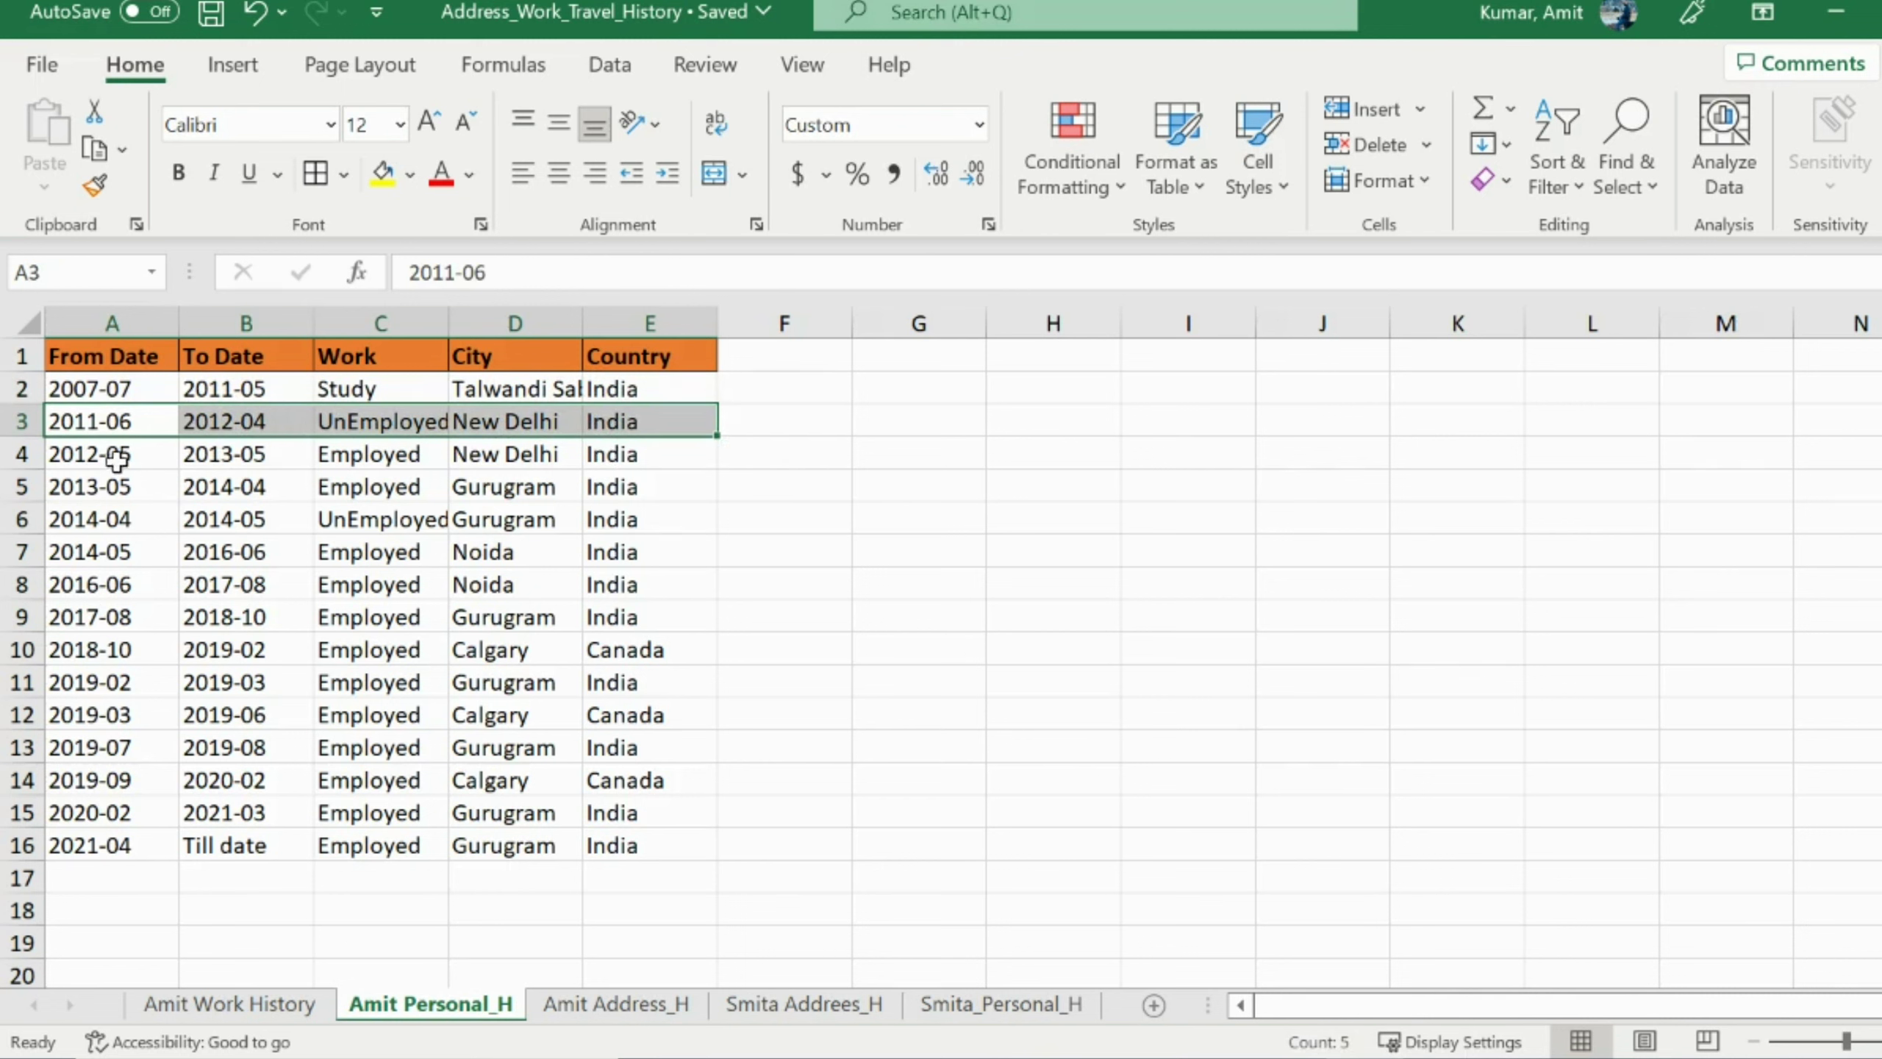
pyautogui.moveTo(115, 456); pyautogui.dragTo(532, 463)
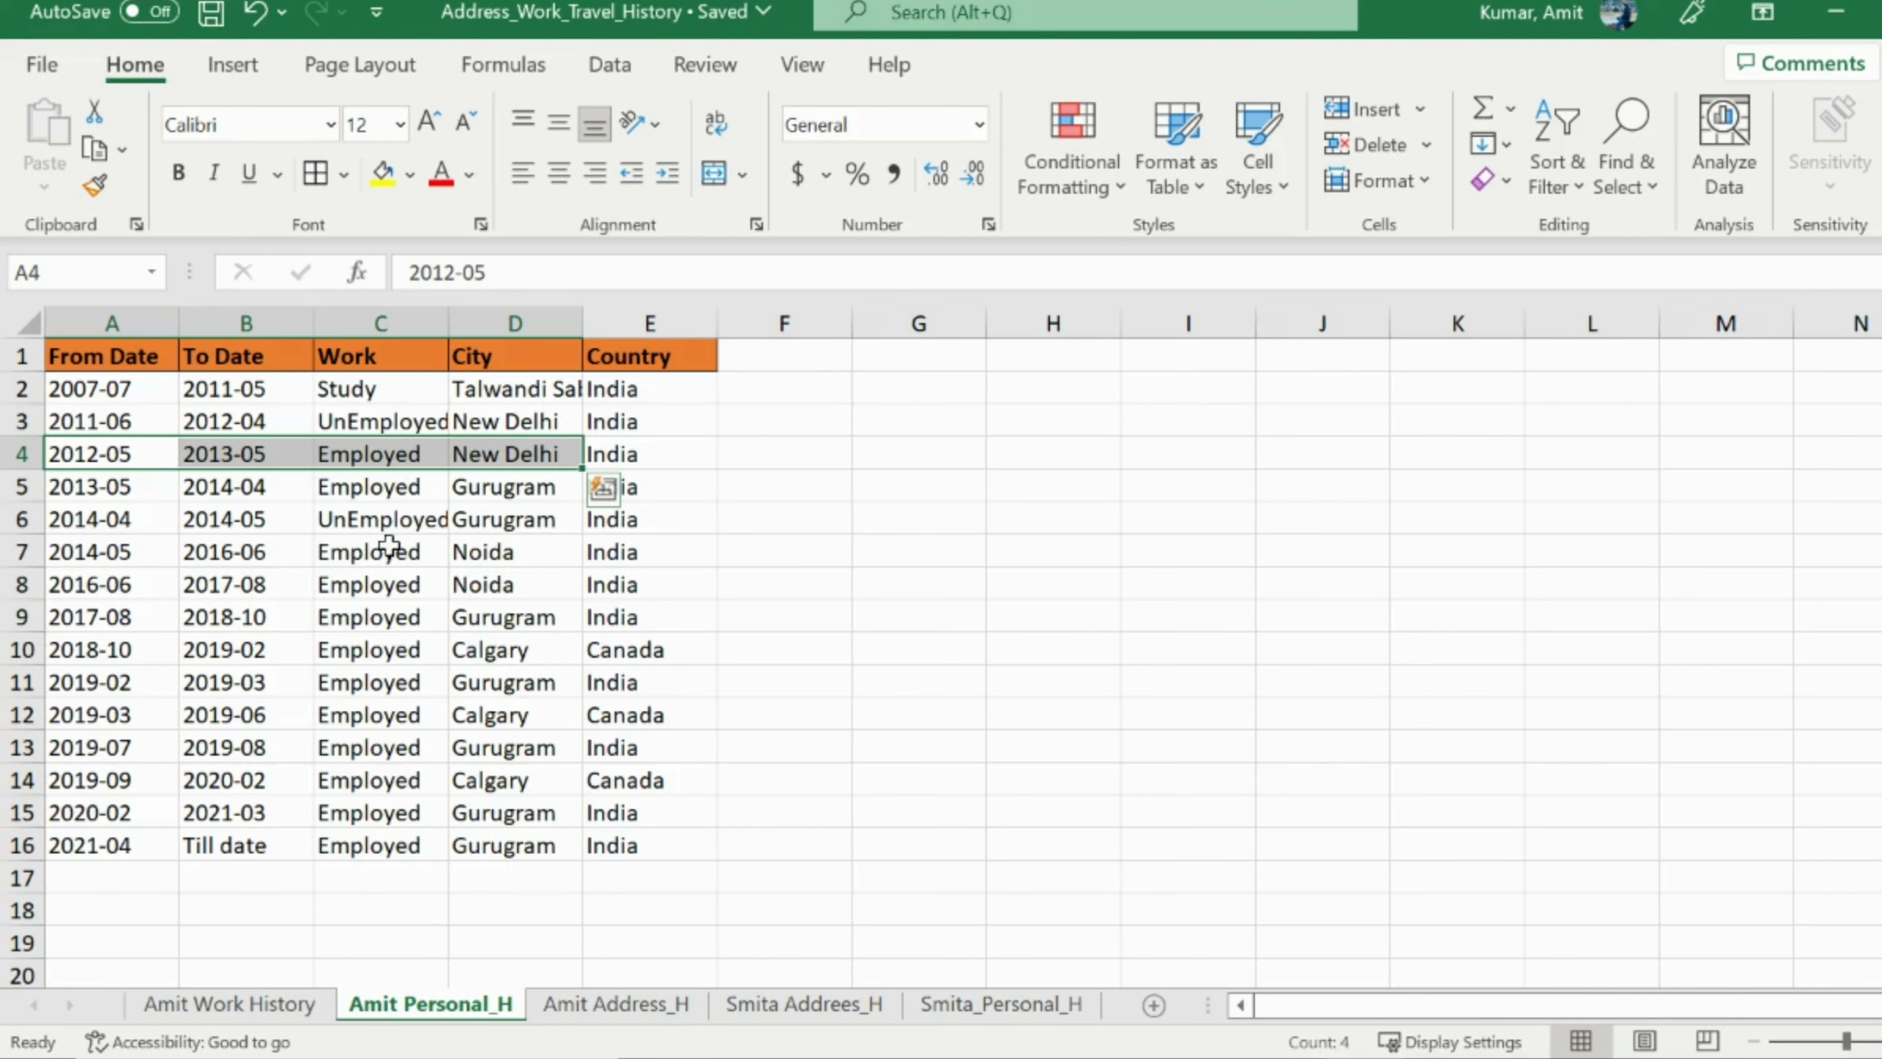
pyautogui.moveTo(82, 521); pyautogui.dragTo(615, 521)
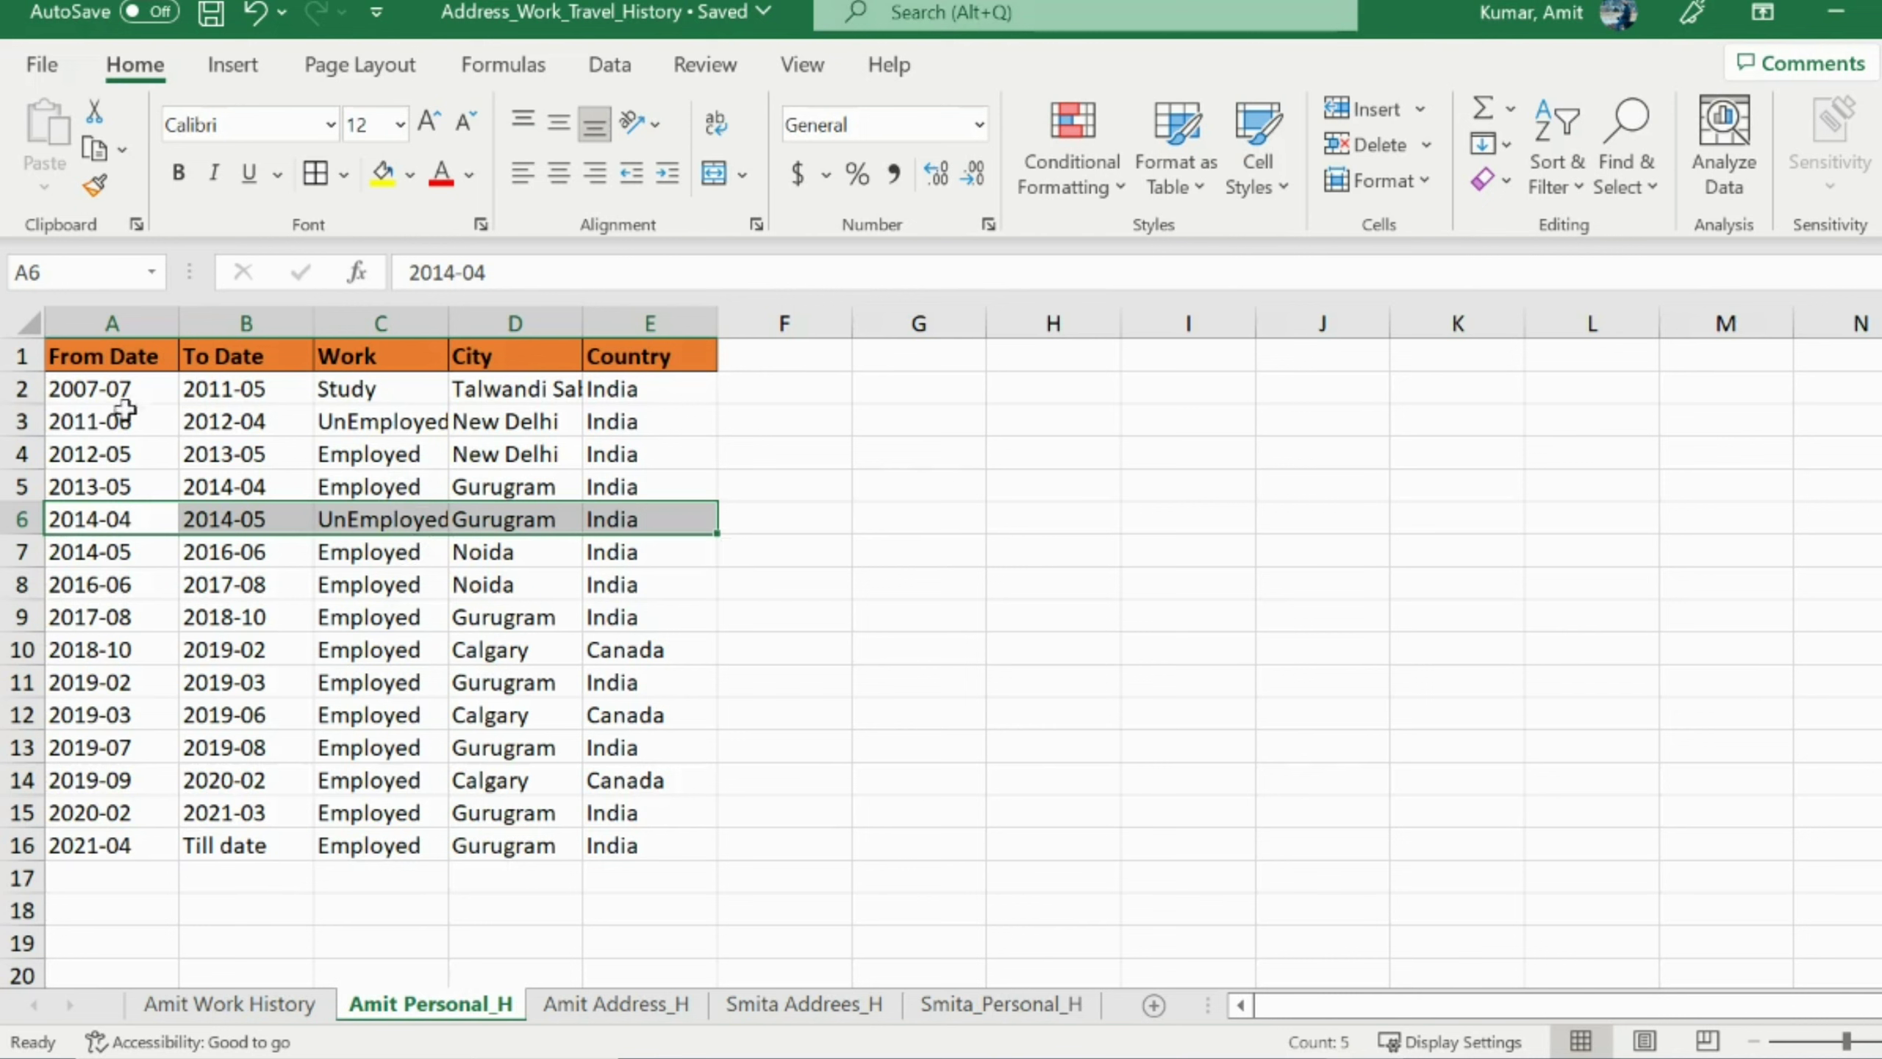
pyautogui.moveTo(122, 393); pyautogui.dragTo(590, 814)
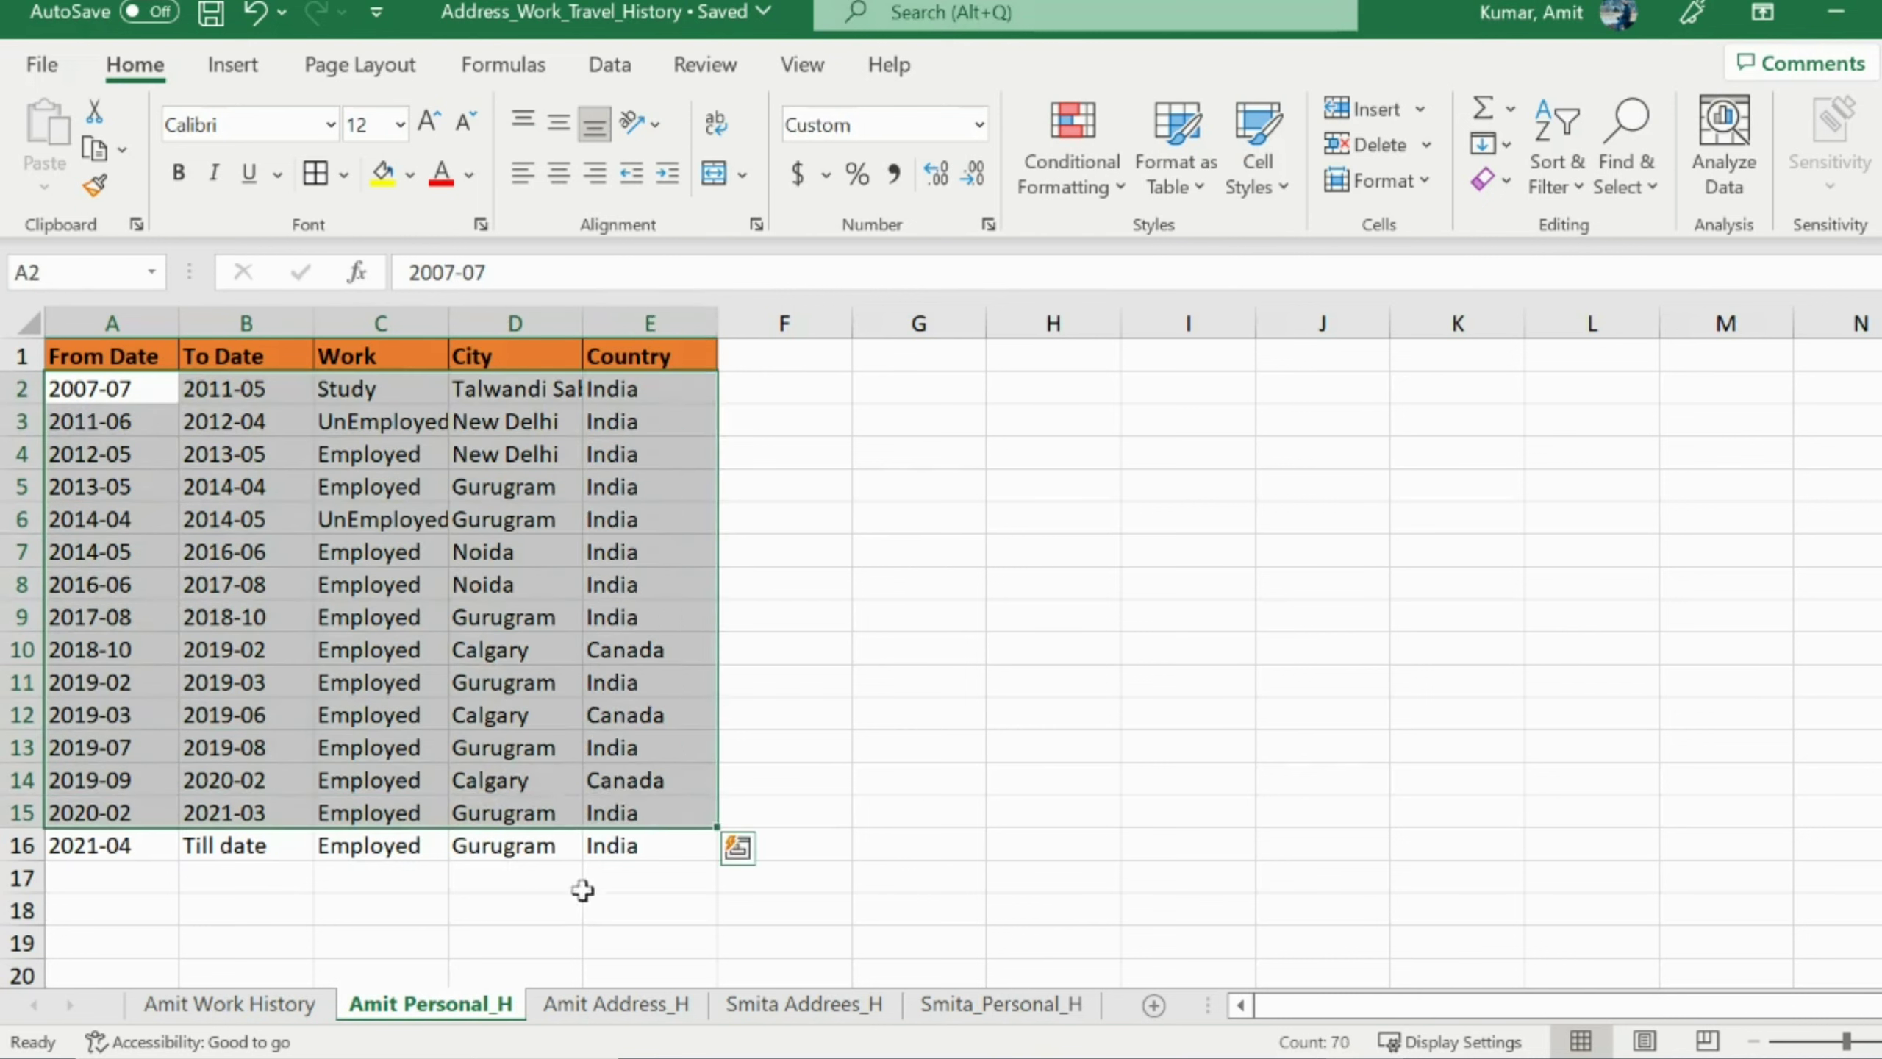
# Examine the first applicant's address history sheet, checking the earliest date range, the address column and the entries in rows 4 to 7.
pyautogui.click(636, 1009)
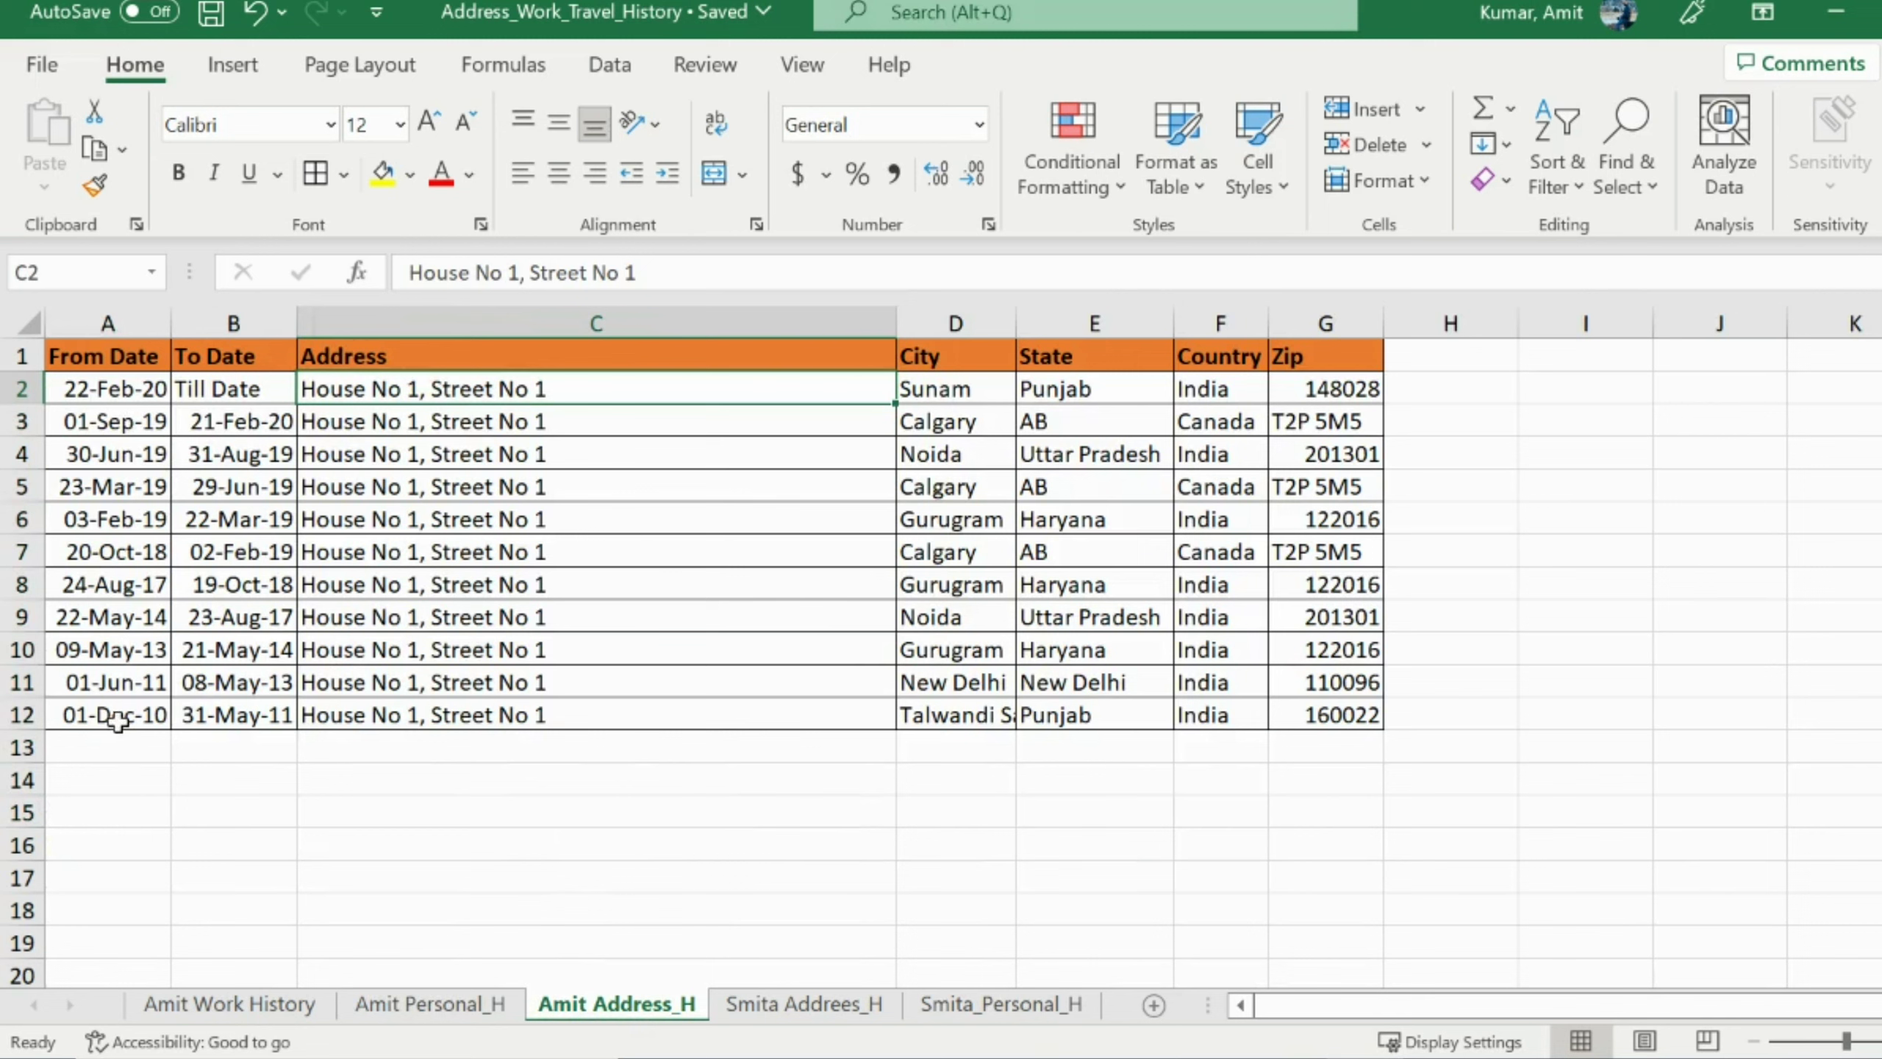
pyautogui.moveTo(120, 718); pyautogui.dragTo(225, 717)
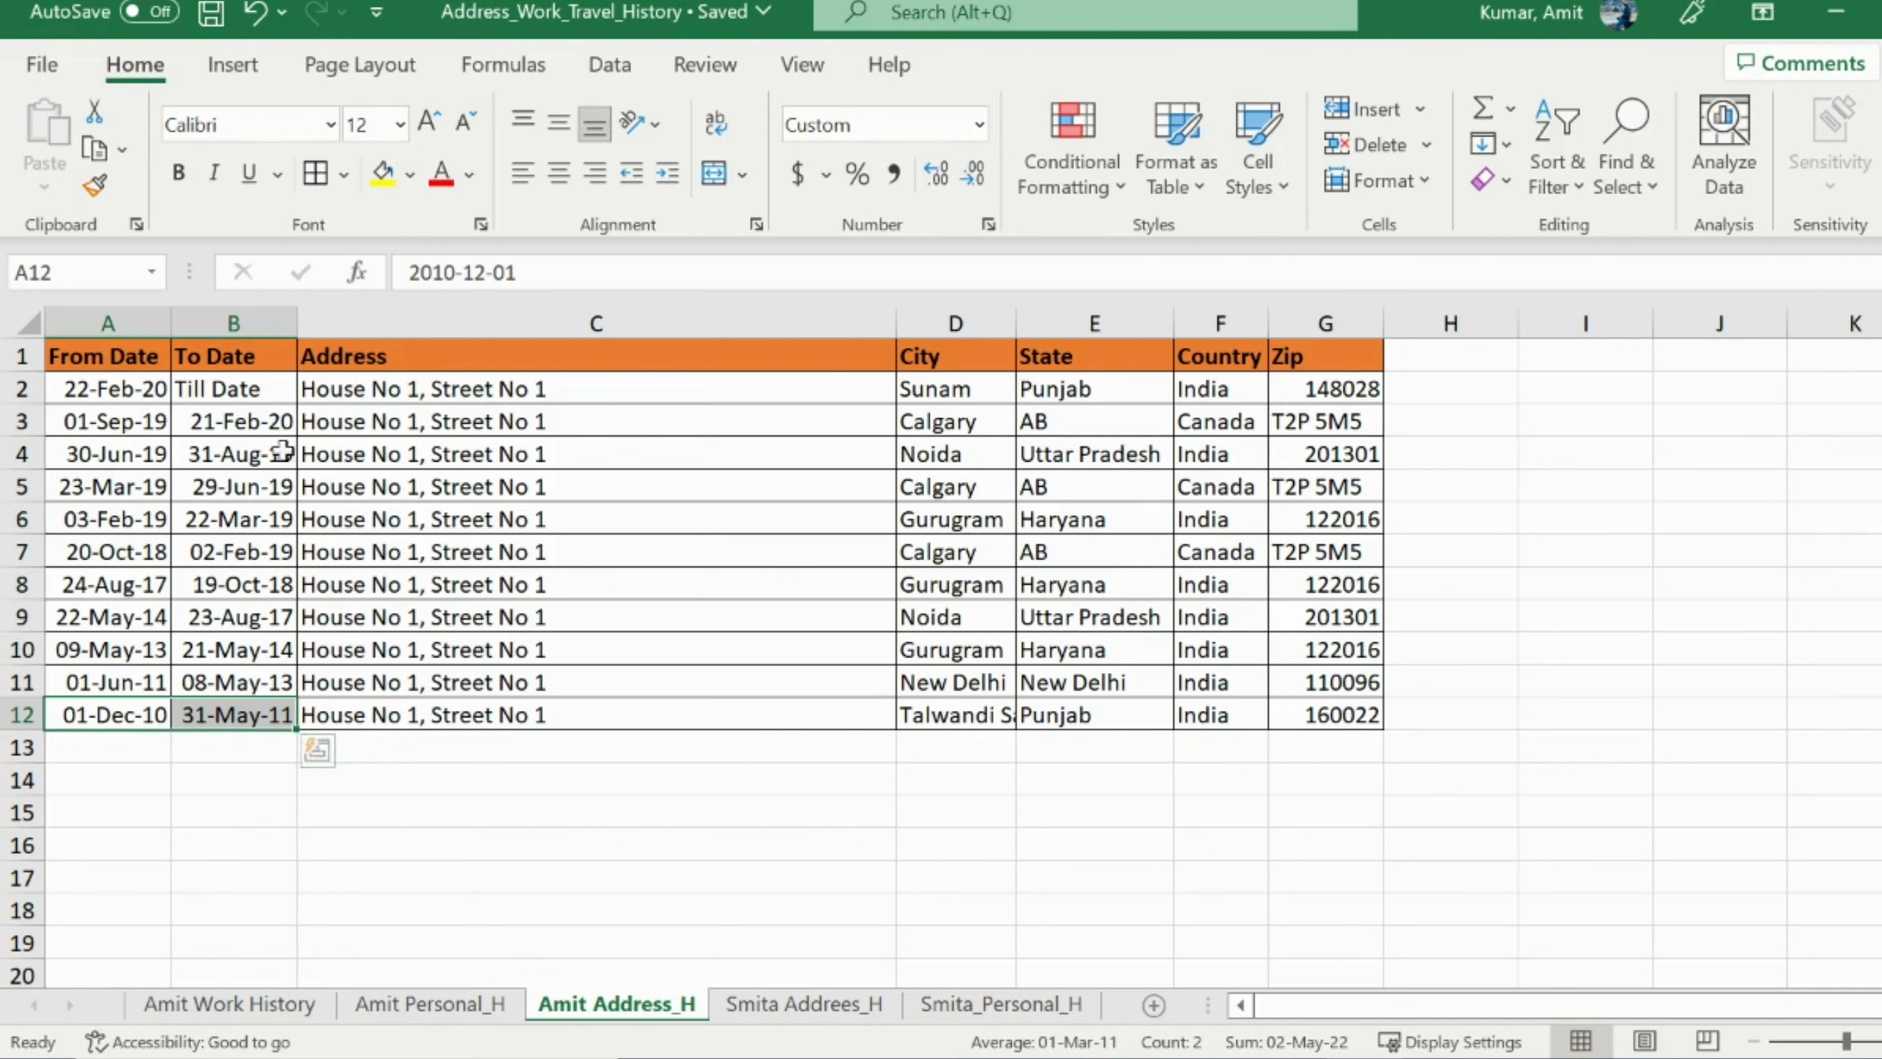
pyautogui.moveTo(338, 381); pyautogui.dragTo(576, 482)
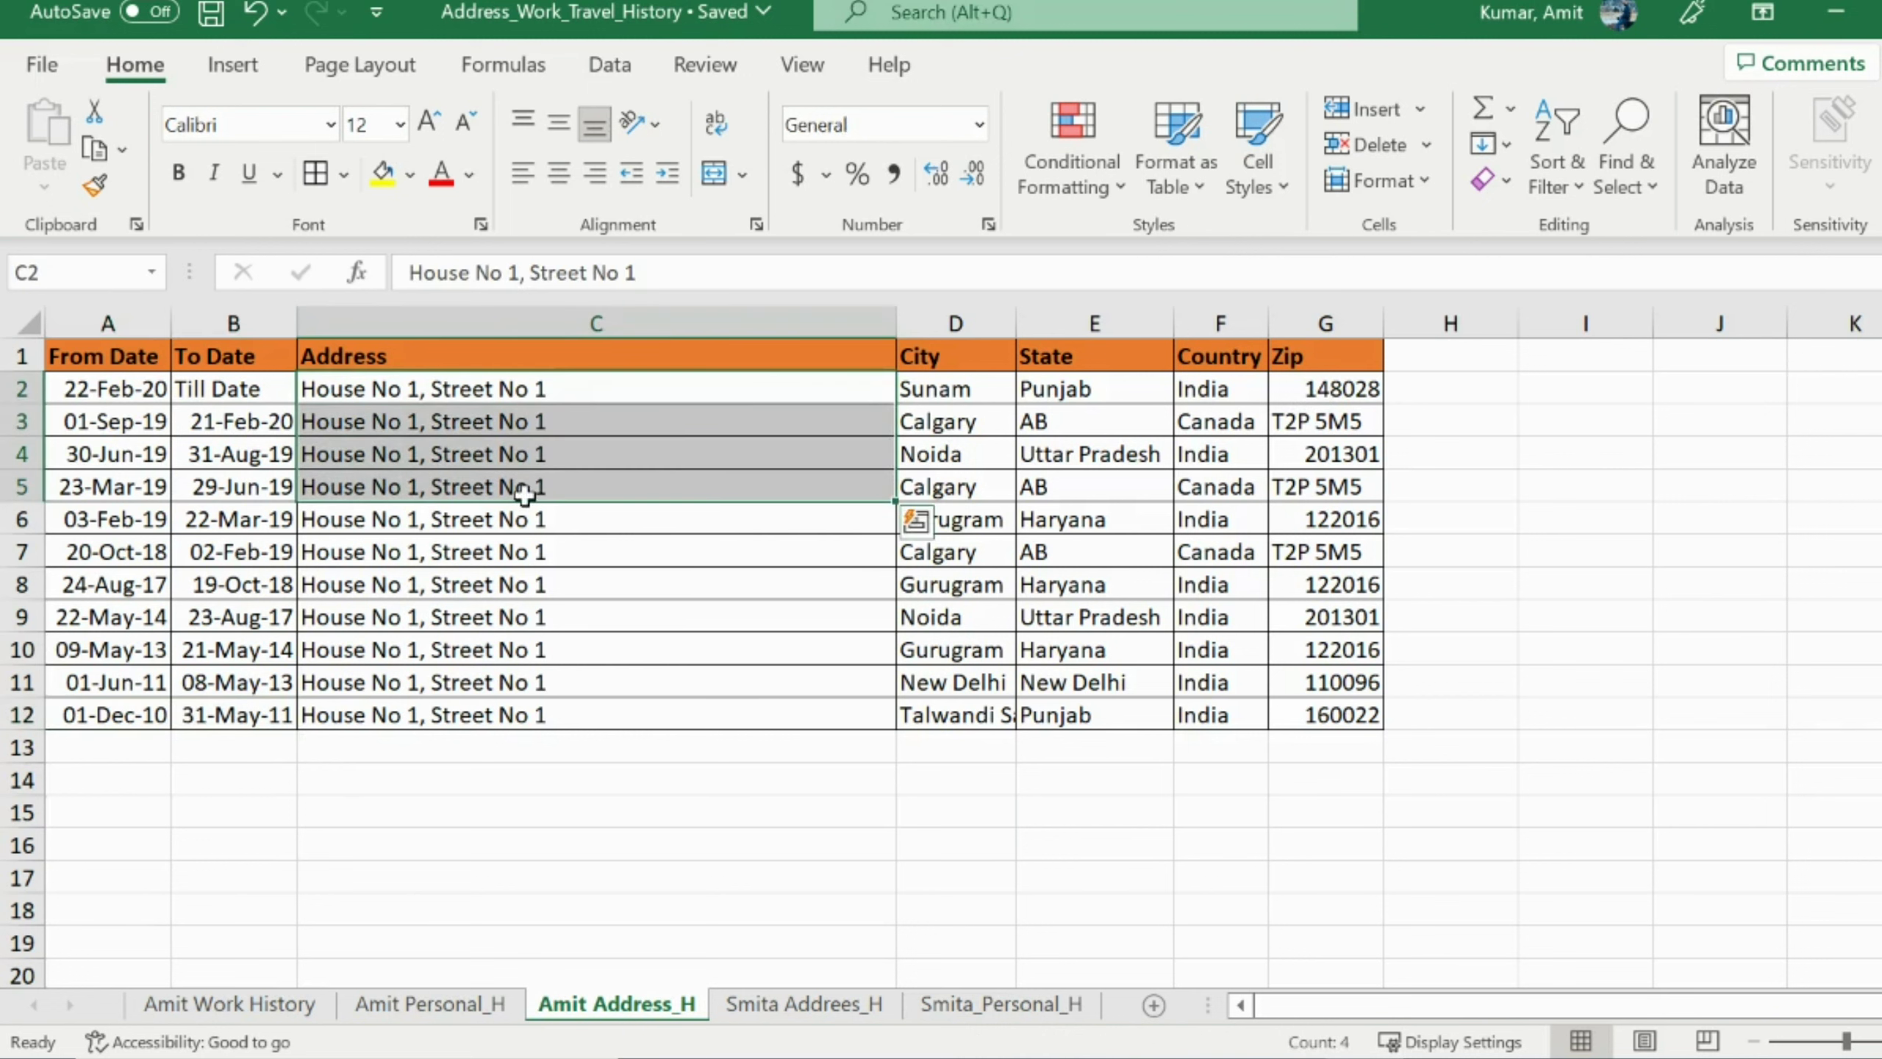
pyautogui.click(467, 625)
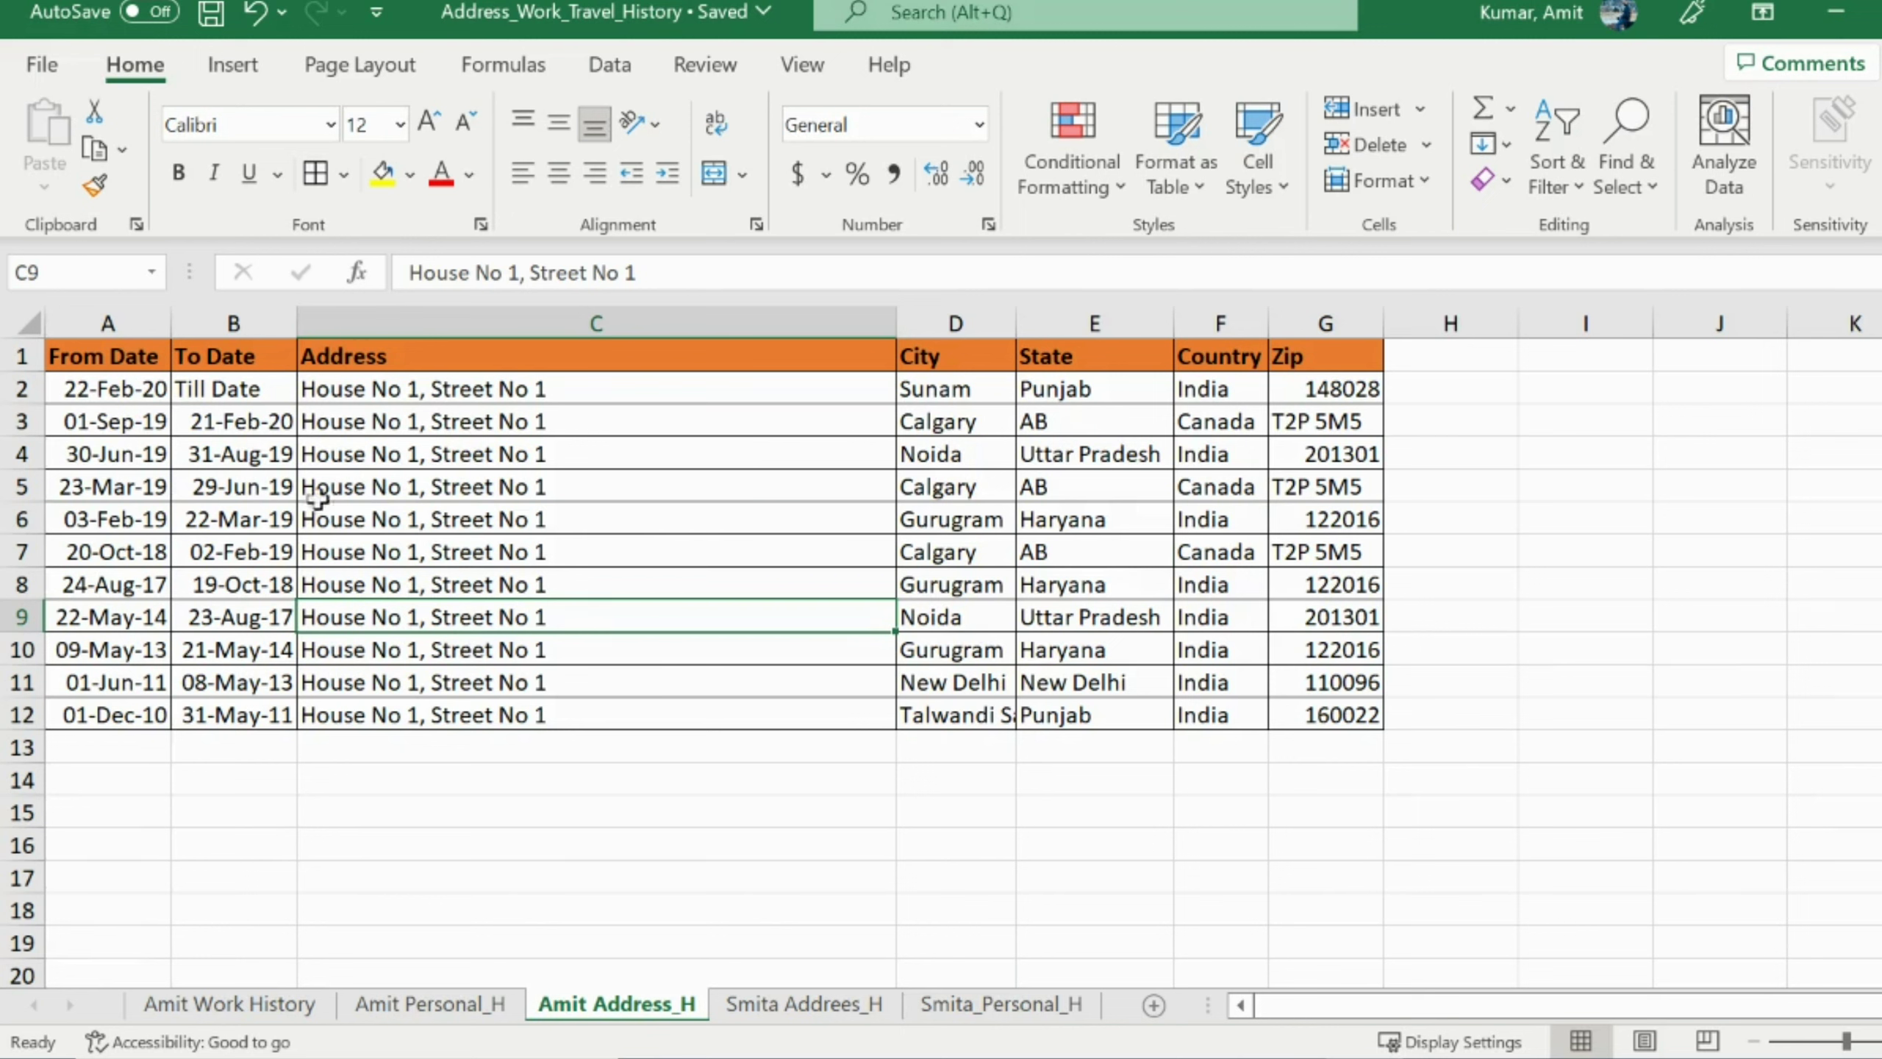
pyautogui.moveTo(116, 456); pyautogui.dragTo(1217, 553)
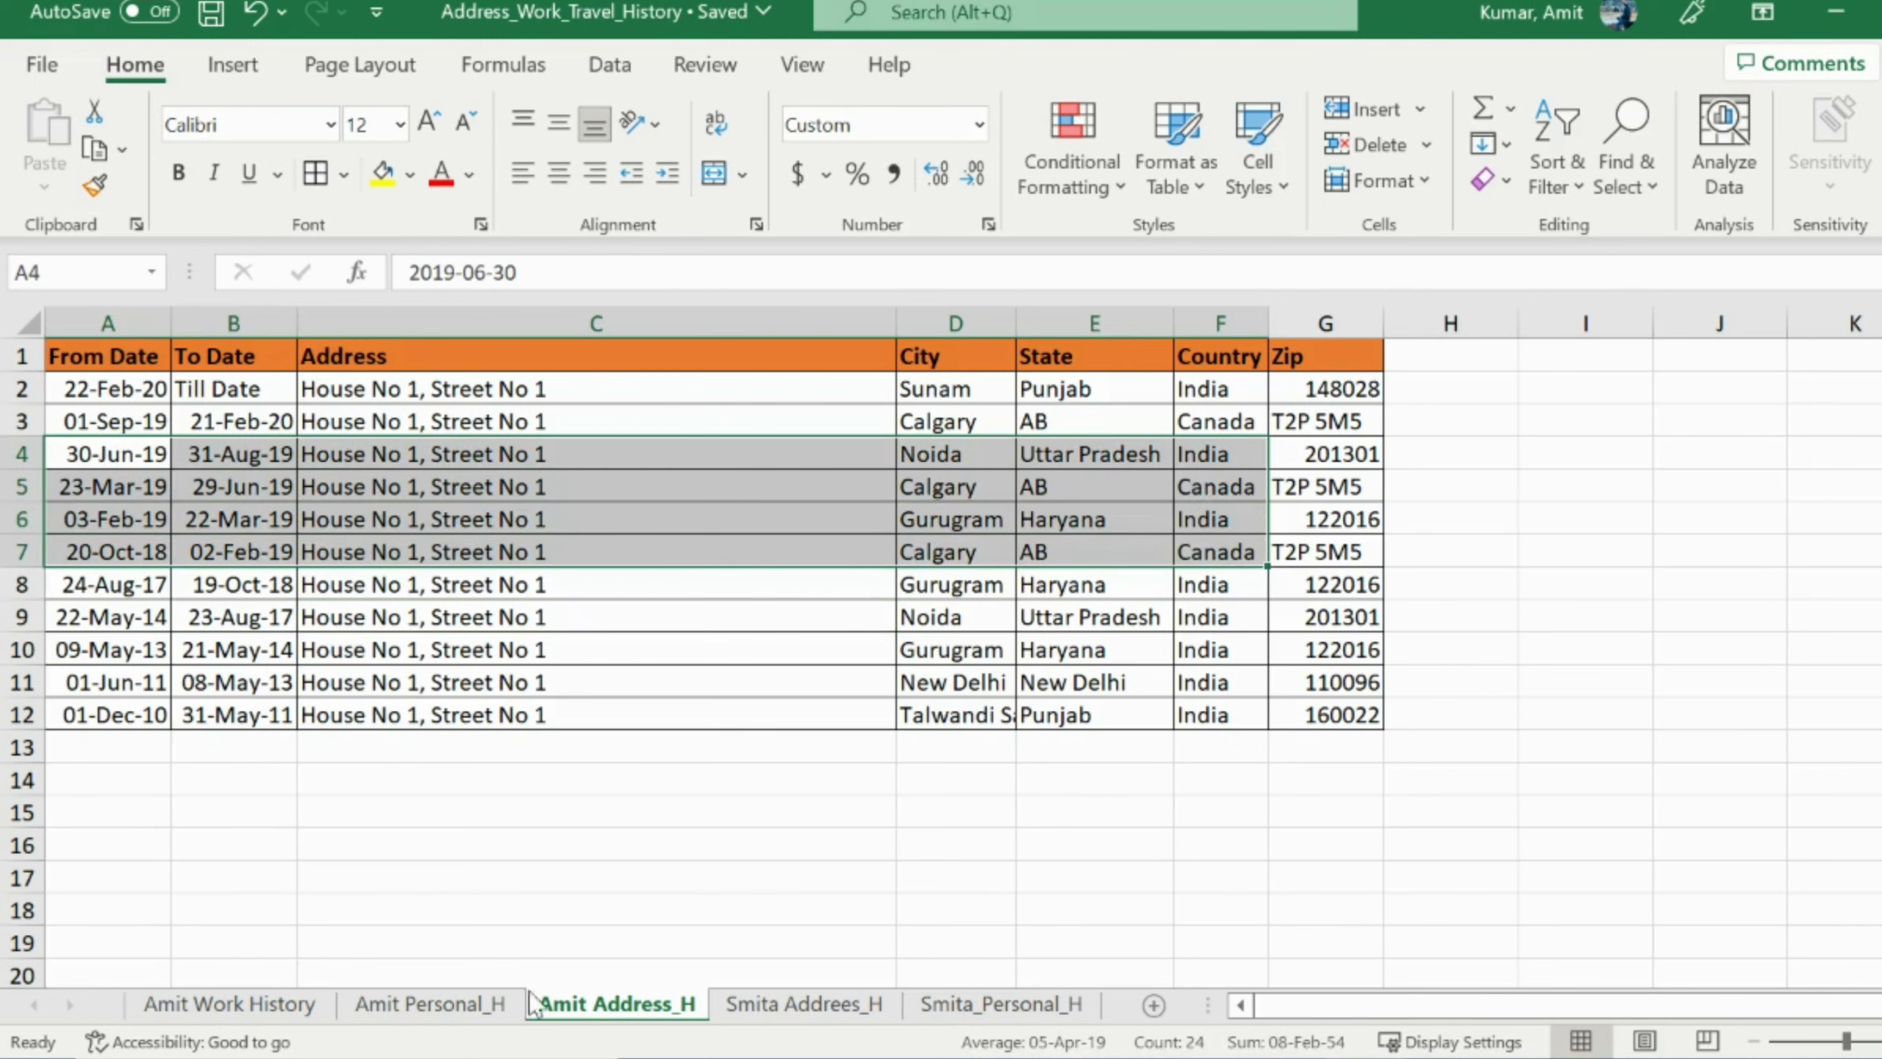
# Revisit the first applicant's work, personal and address history sheets to compare how each one is laid out.
pyautogui.click(483, 1008)
pyautogui.click(299, 1006)
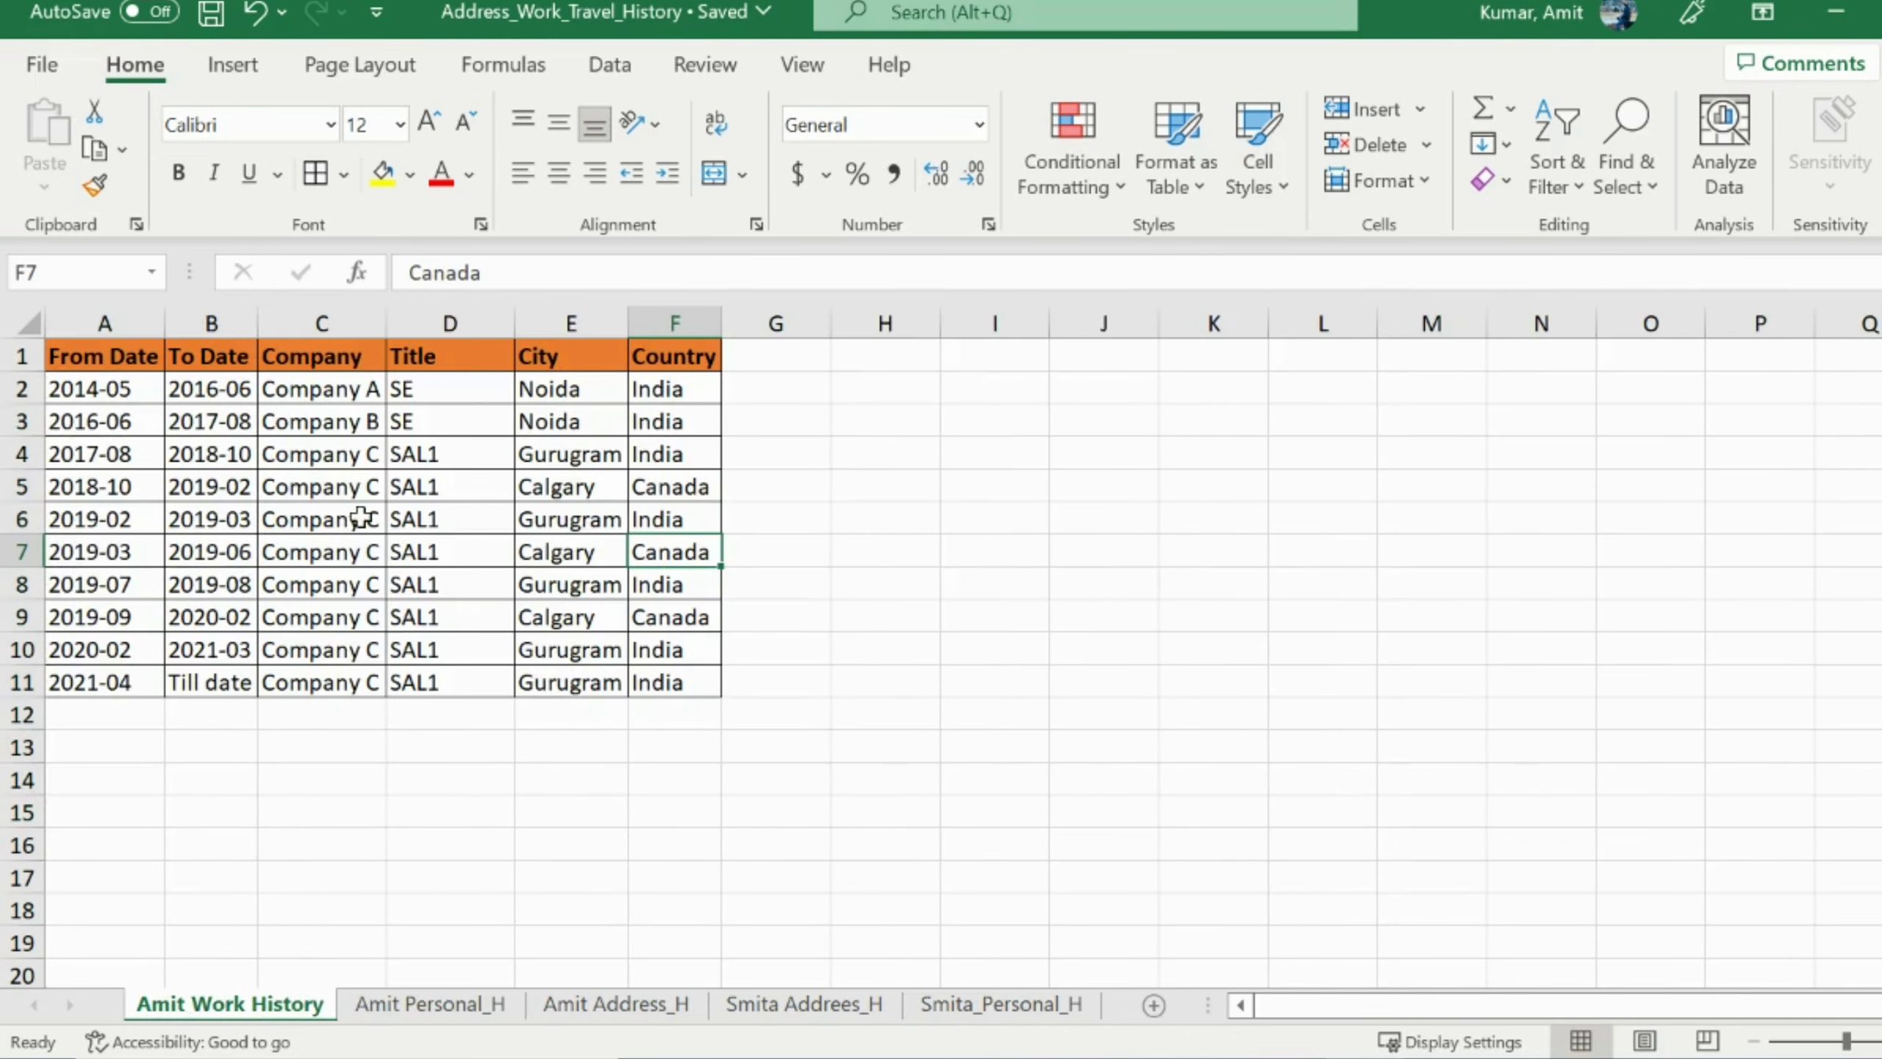
pyautogui.click(135, 394)
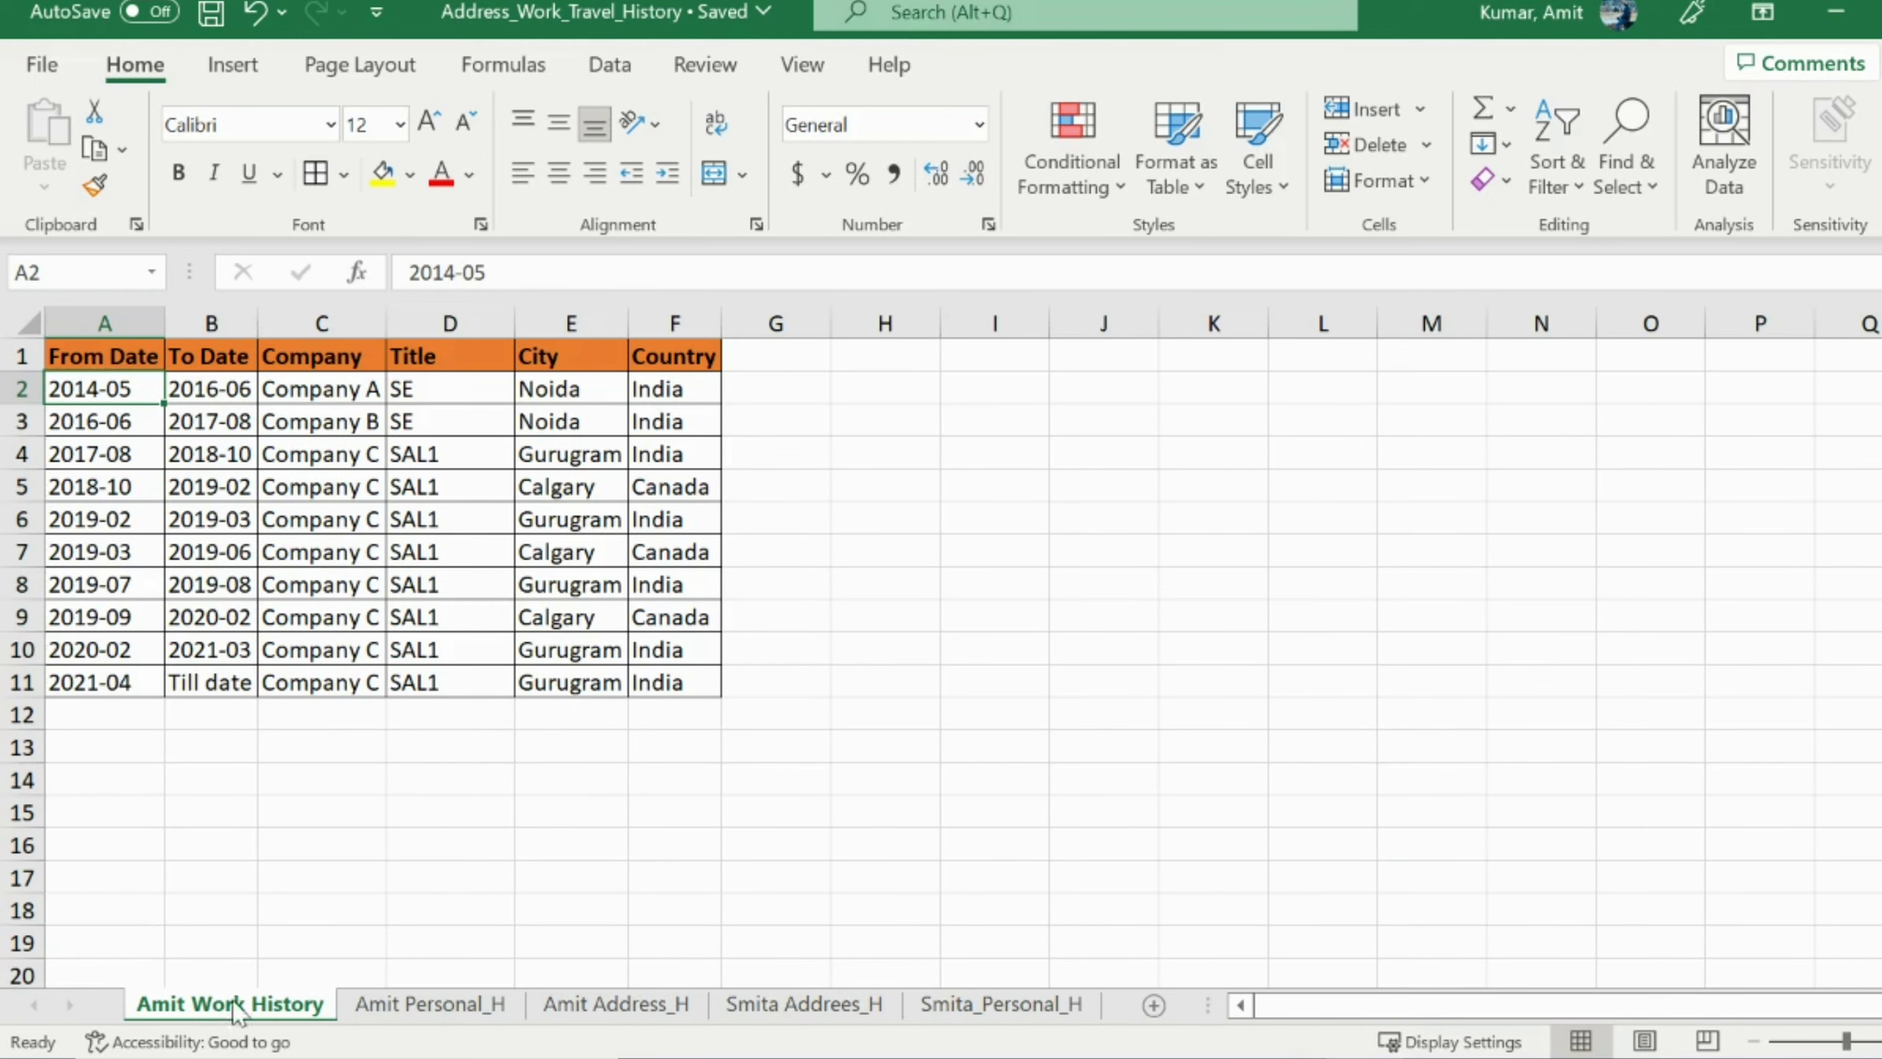
pyautogui.click(474, 1016)
pyautogui.click(386, 648)
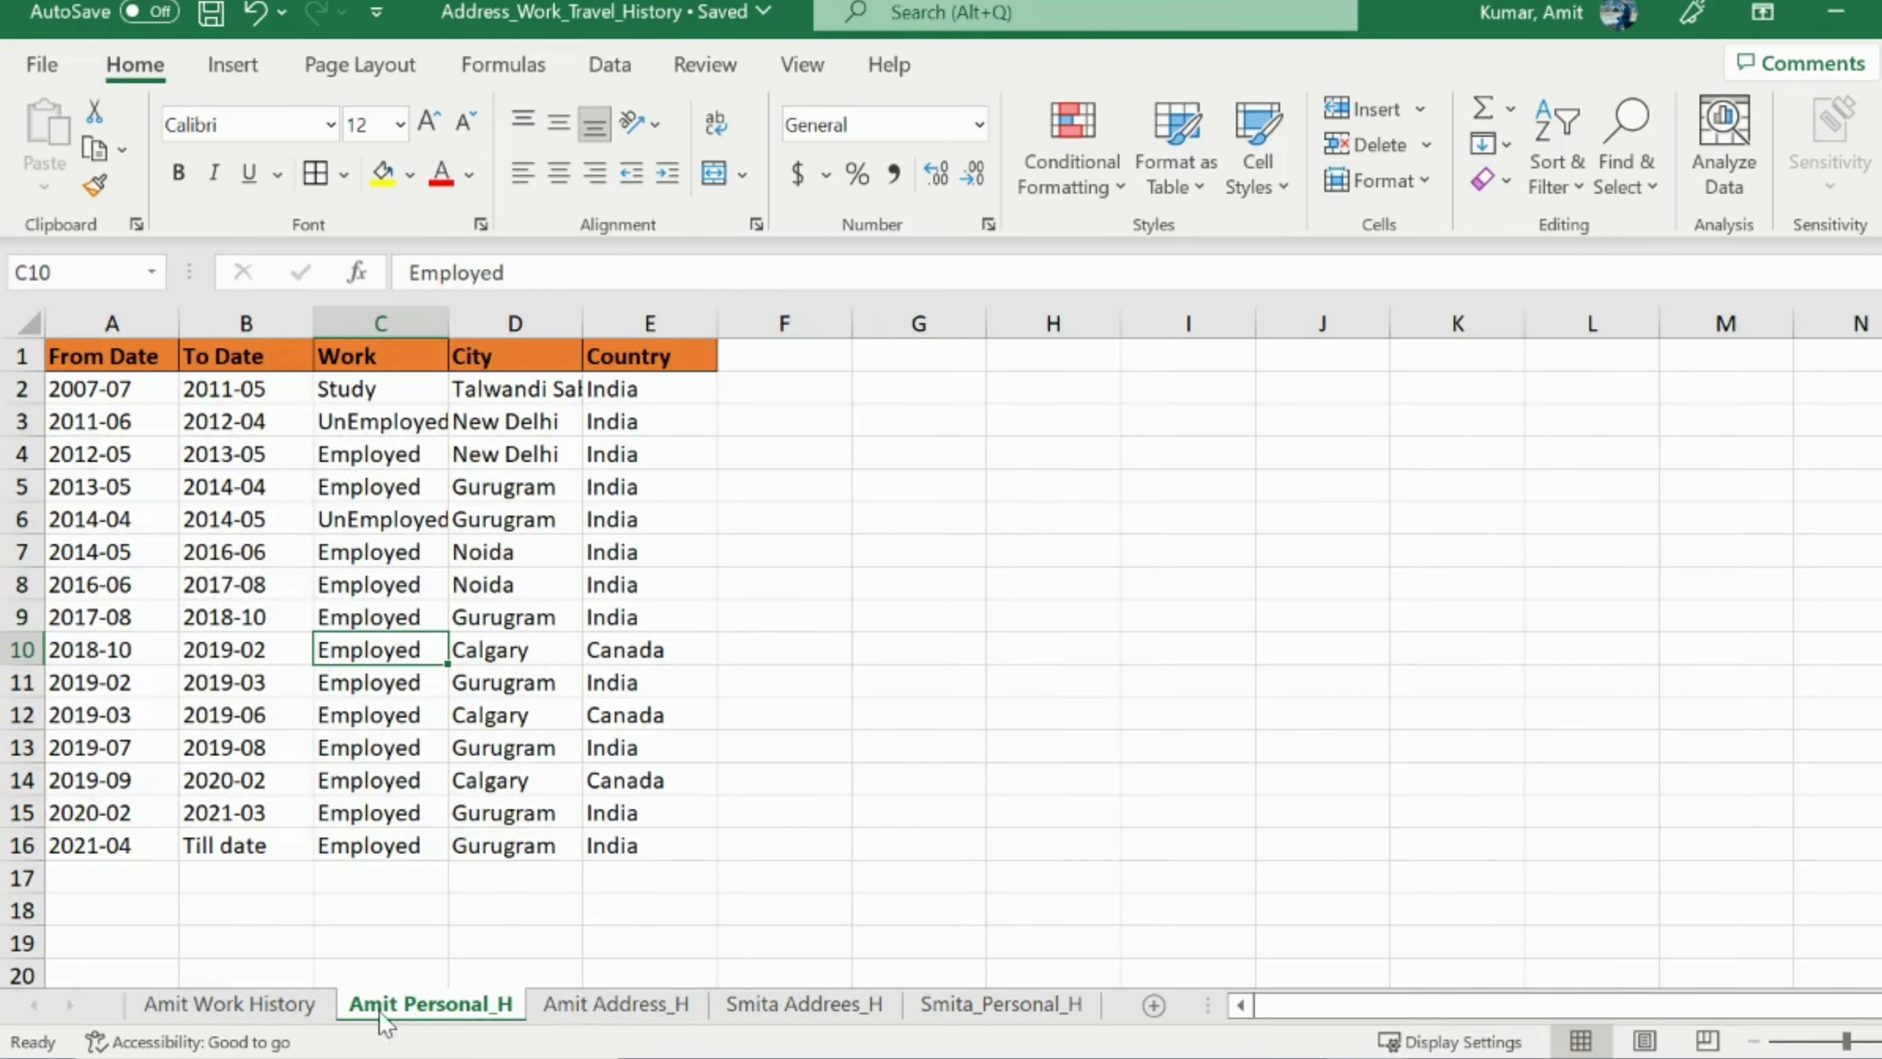
pyautogui.click(572, 1012)
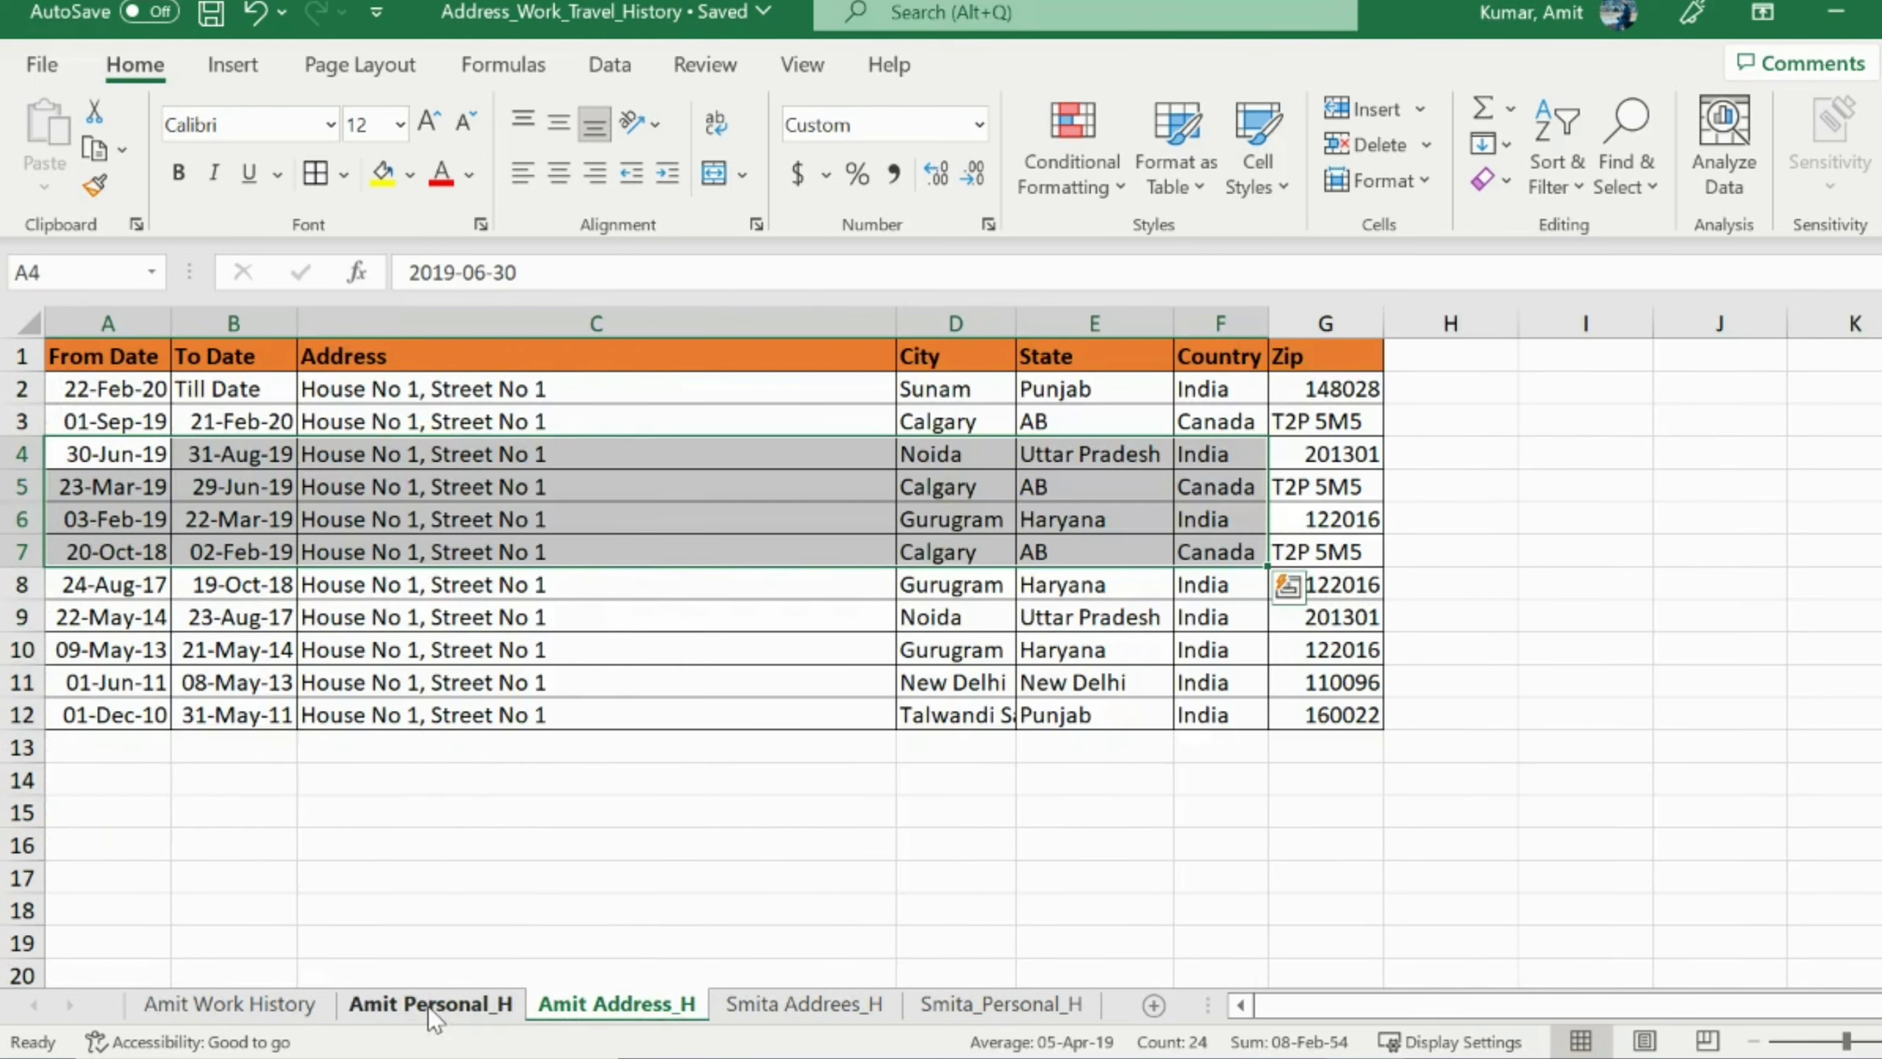